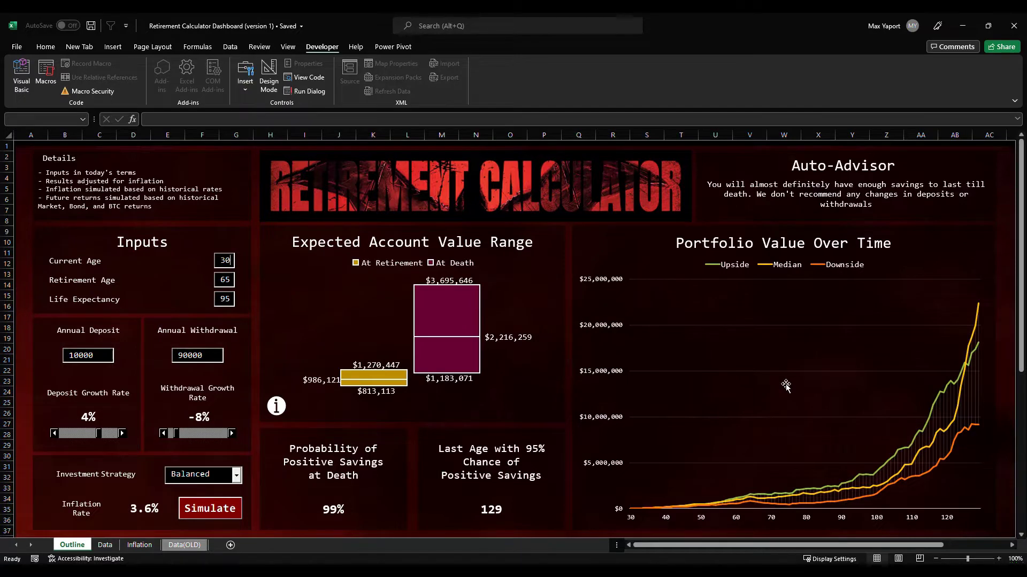
Set the current age to 24 and the life expectancy to 80 in the calculator inputs
key("BackSpace")
key("BackSpace")
type("24")
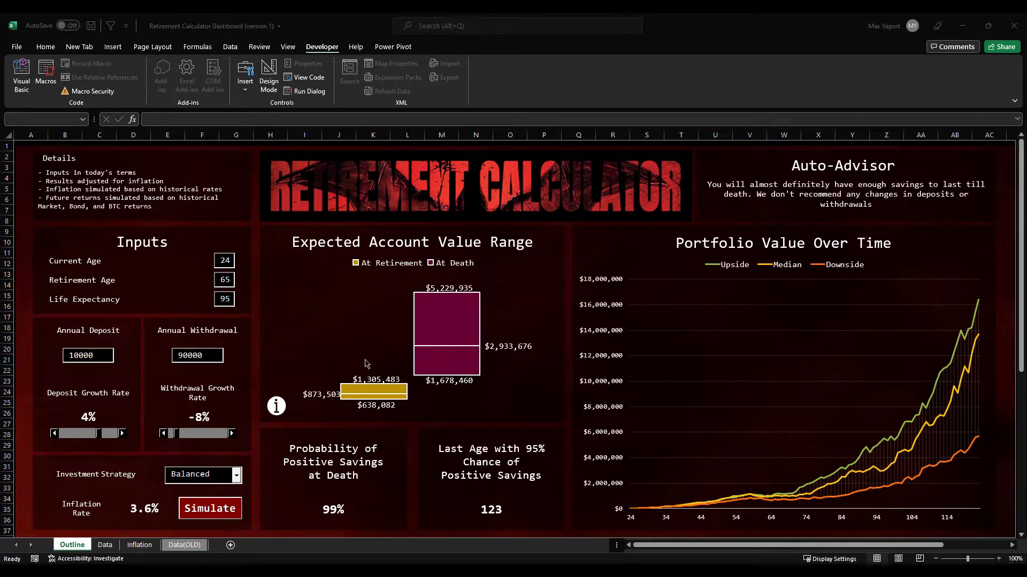
left_click(240, 307)
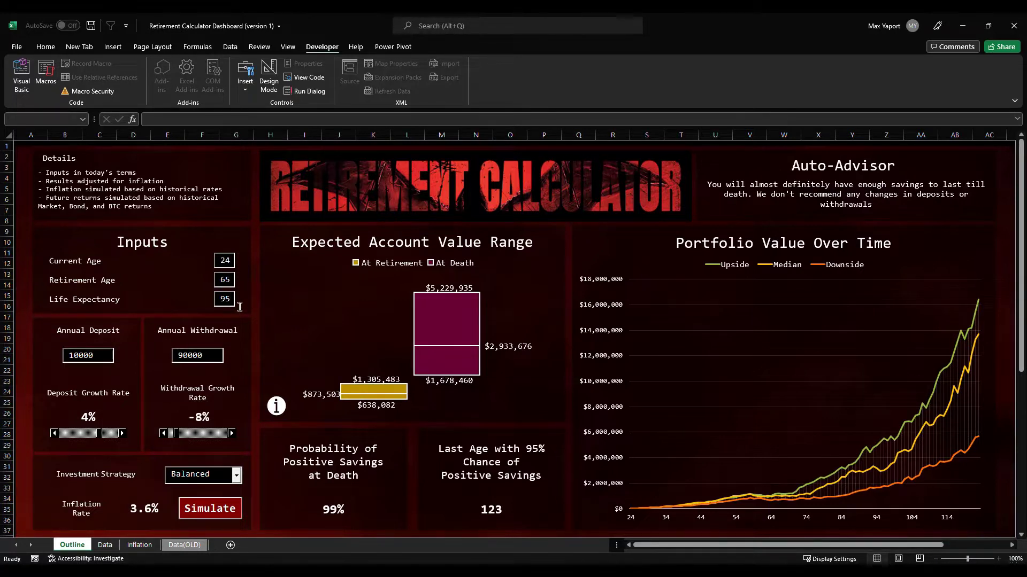
key("BackSpace")
key("BackSpace")
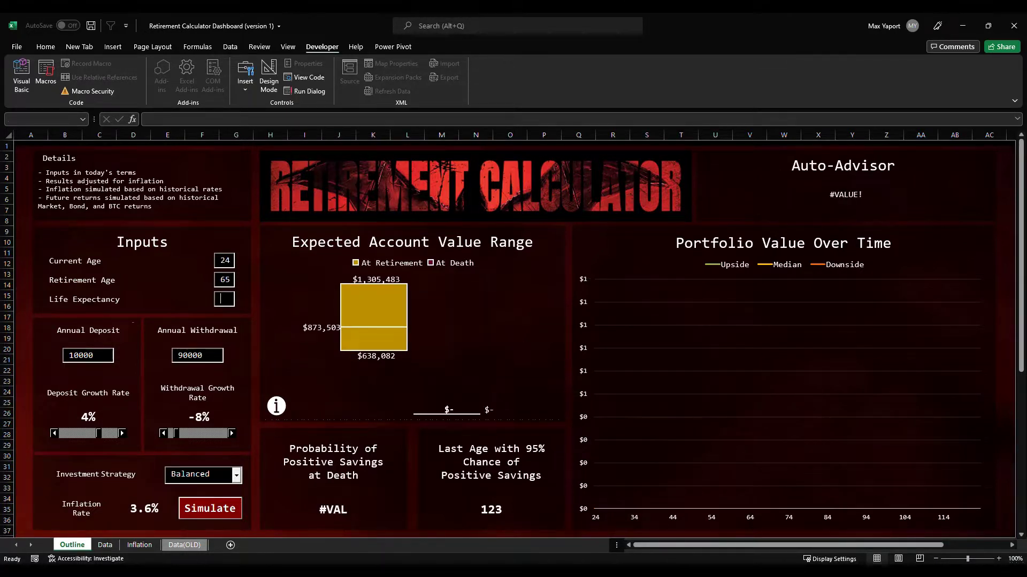
type("80")
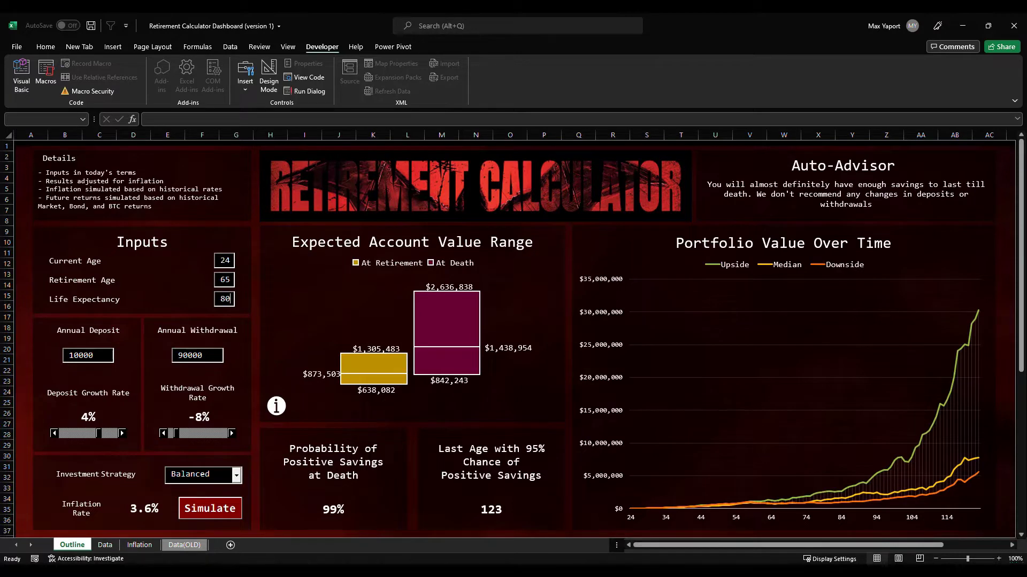
Lower the deposit growth rate to 3%
left_click(101, 367)
left_click(55, 434)
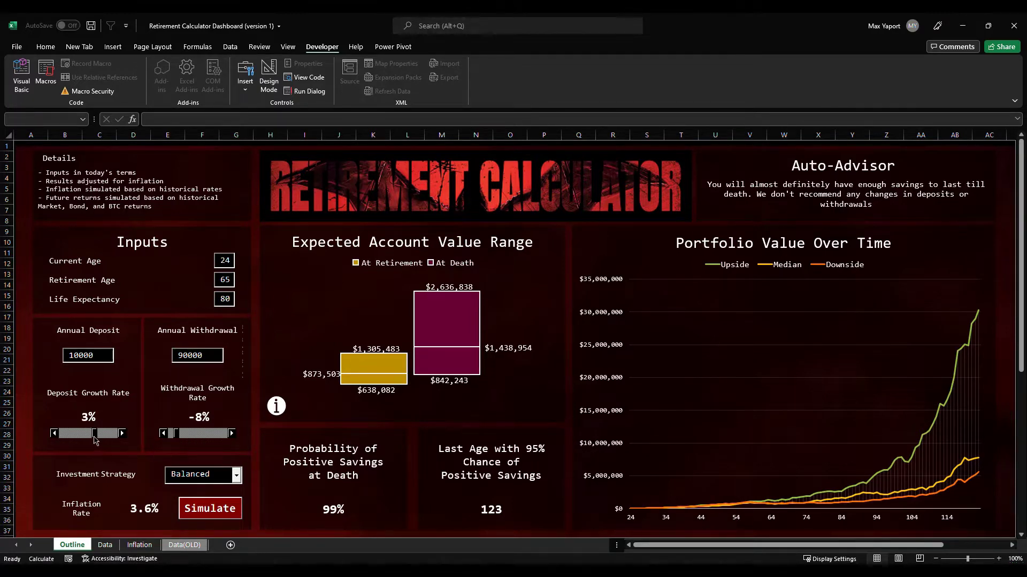
left_click_drag(94, 439, 96, 439)
left_click(54, 433)
left_click(54, 434)
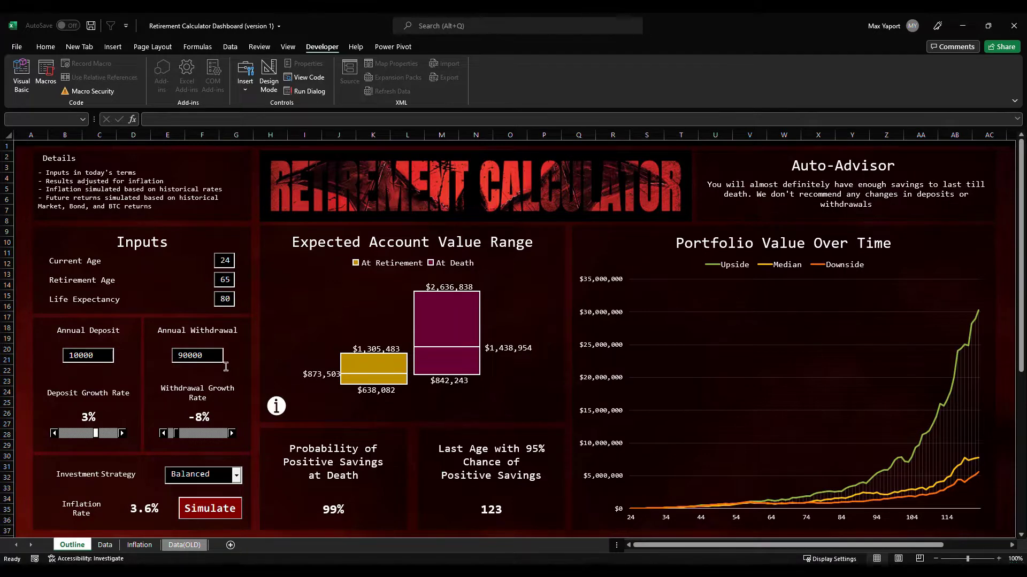
Set the annual withdrawal to 100000 and raise the withdrawal growth rate to -4%
double_click(195, 356)
type("1")
left_click(232, 433)
left_click(232, 433)
left_click(232, 434)
left_click(231, 434)
Choose the Aggressive investment strategy and run the retirement simulation
left_click(237, 475)
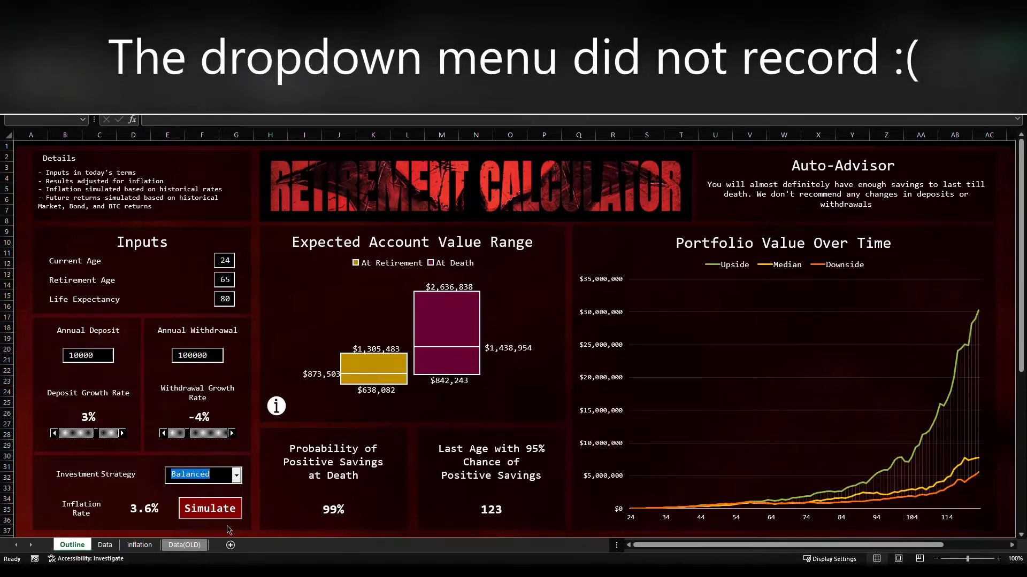
left_click(229, 490)
left_click(219, 514)
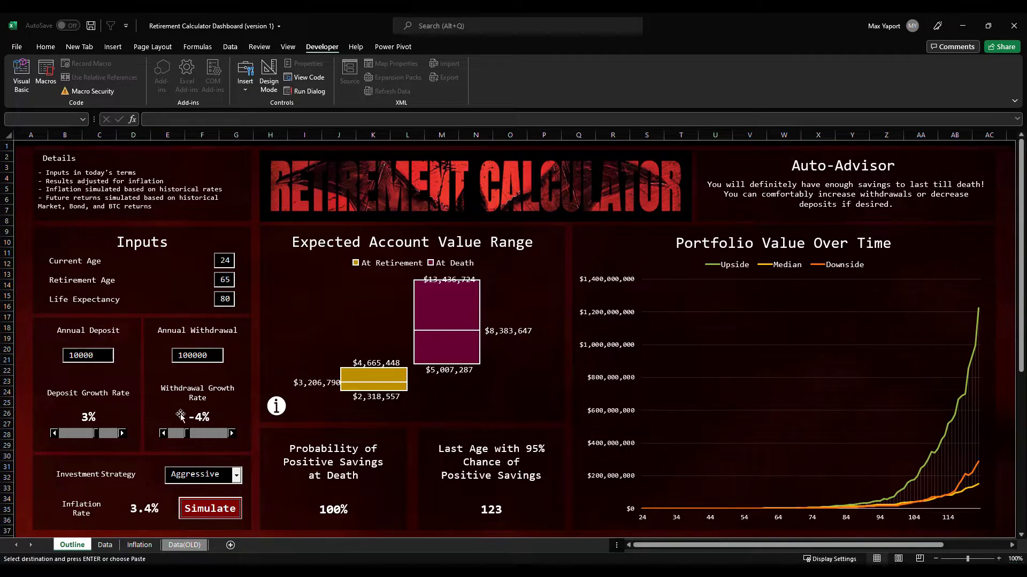
Set the annual withdrawal to 120000 and the growth rates to 2% for deposits and -3% for withdrawals
left_click(200, 357)
double_click(200, 357)
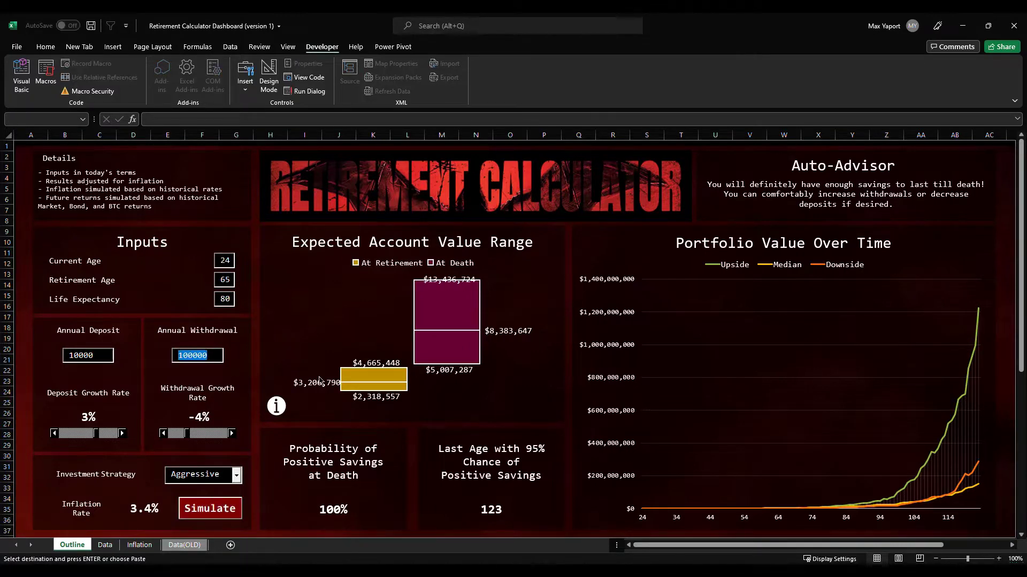
type("12")
left_click(55, 434)
left_click(233, 434)
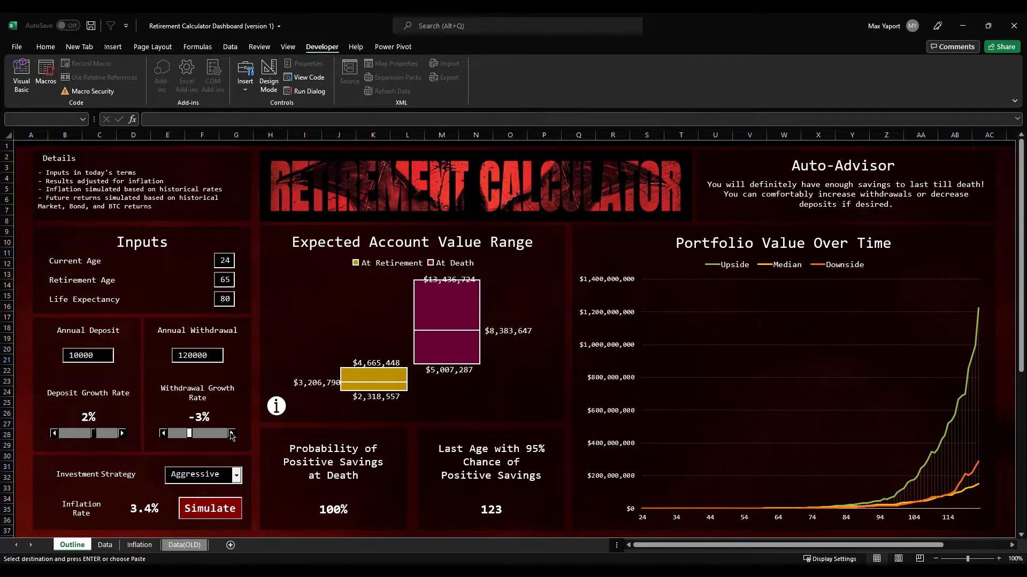
Set the annual deposit to 9000 and rerun the simulation with the Balanced investment strategy
left_click(112, 363)
type("900")
left_click(239, 479)
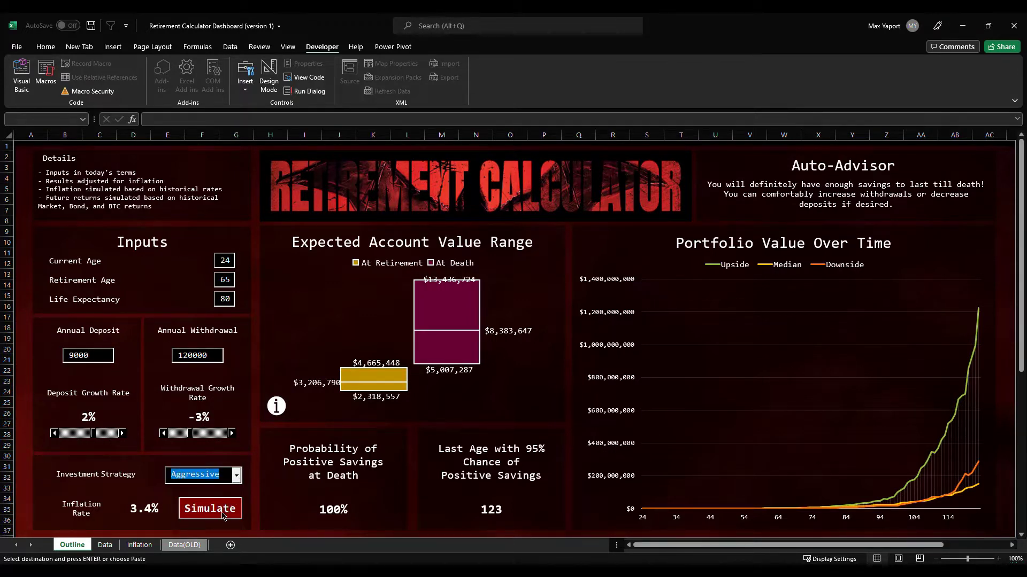
key("Up")
left_click(221, 511)
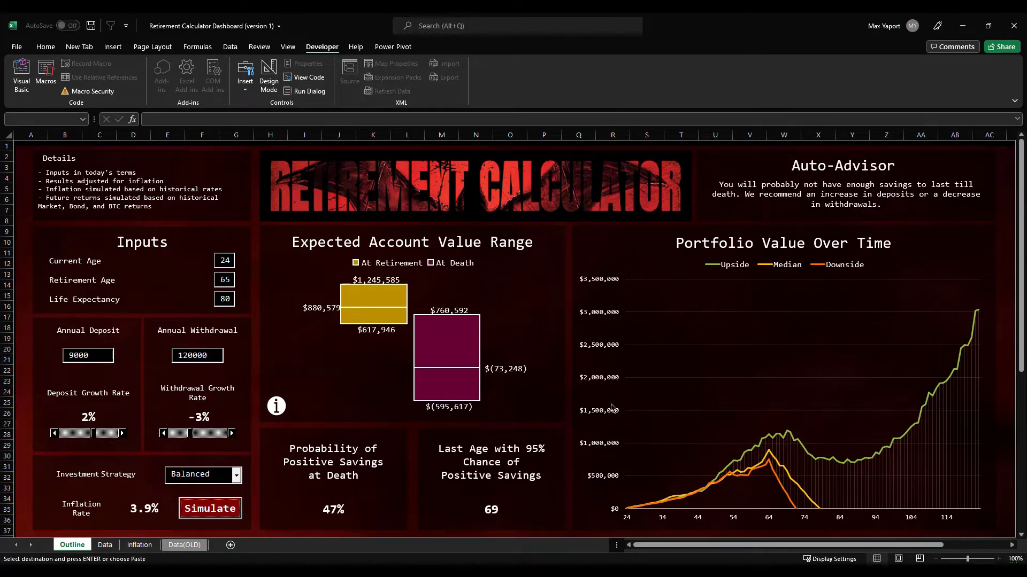
Choose the Target Fund investment strategy and bring up the Weights table on the Data sheet
left_click(239, 473)
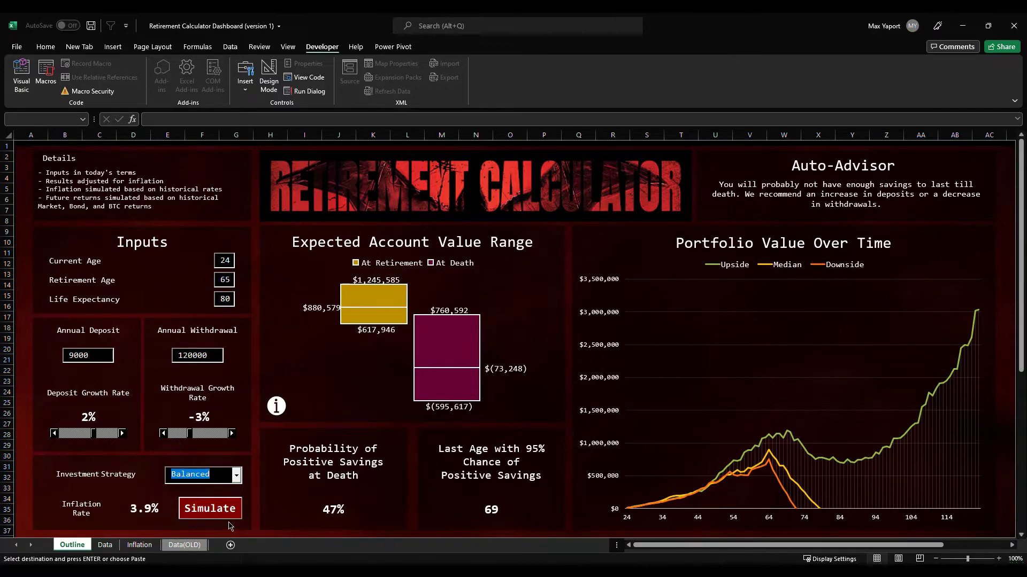
left_click(102, 547)
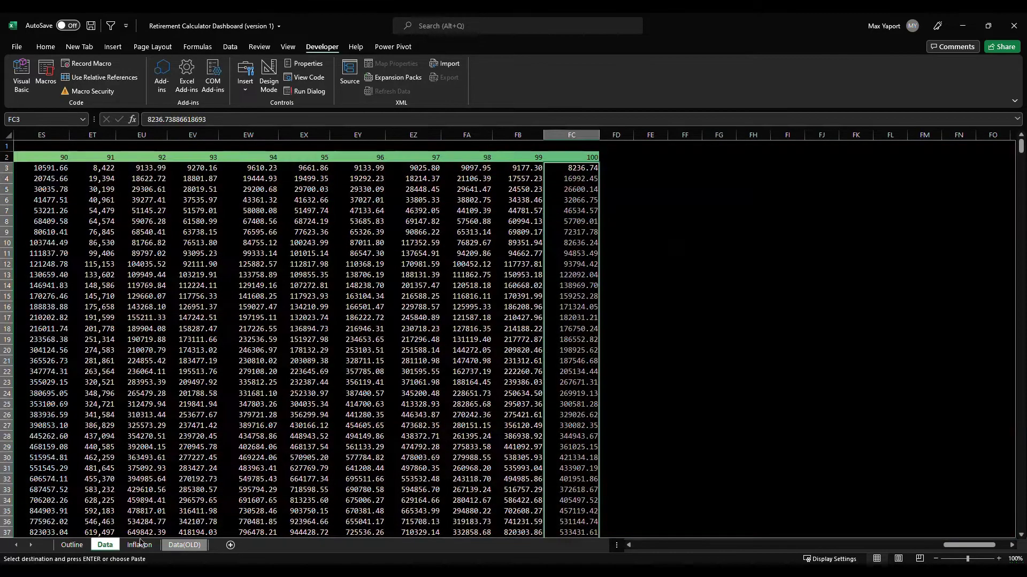
left_click_drag(960, 545, 704, 559)
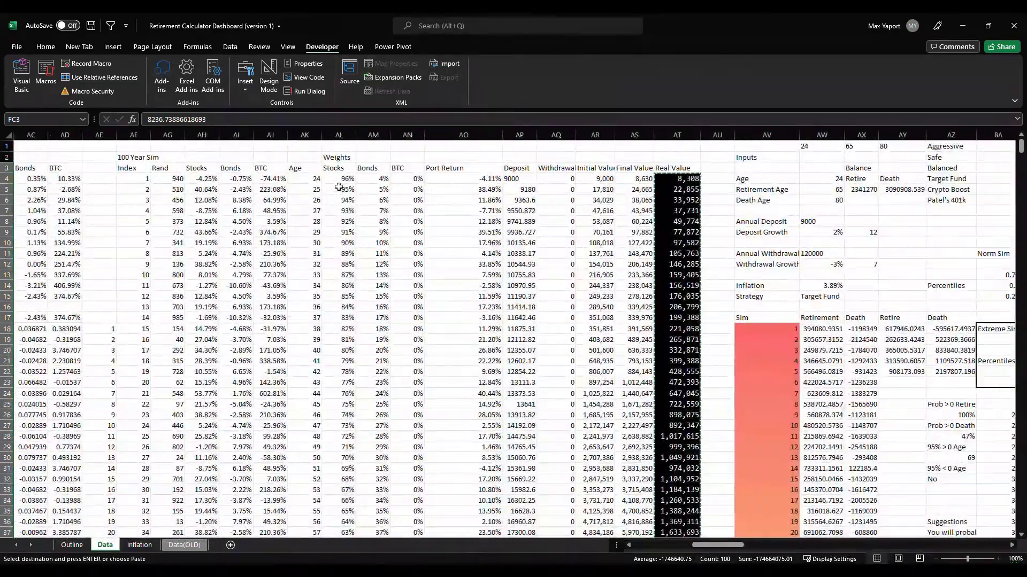
Examine the Target Fund formula and how the stock, bond and BTC weights vary with age
left_click(342, 179)
key("Down")
key("Down")
key("Down")
key("Down")
key("Down")
key("Down")
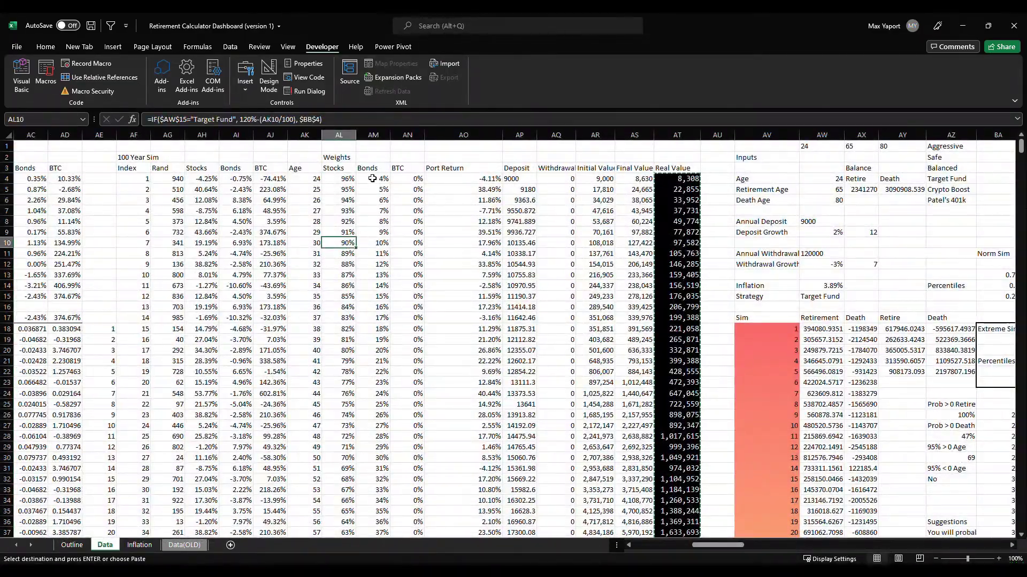
key("Up")
key("Up")
key("Up")
key("Up")
key("Up")
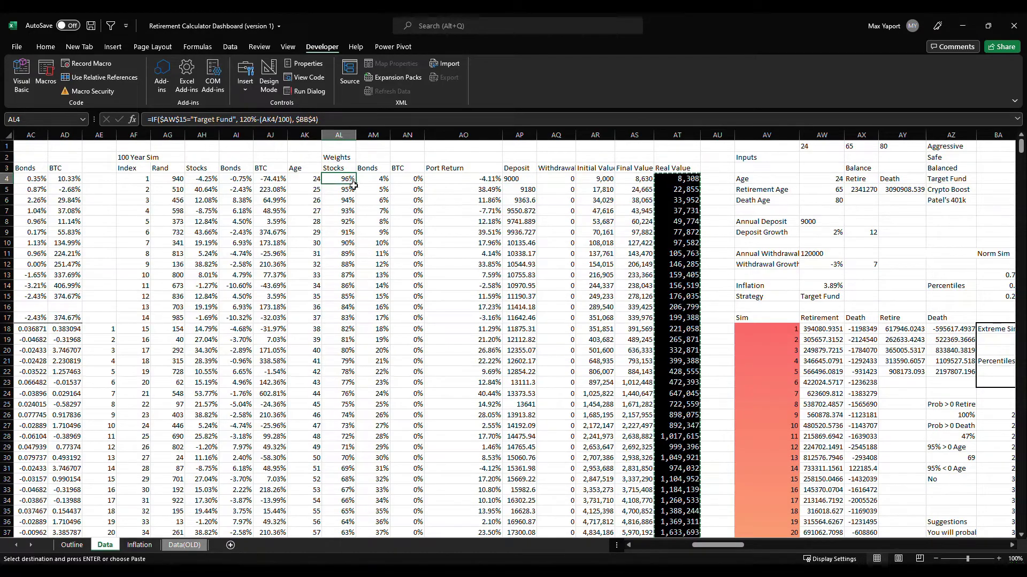
key("Down")
key("Down")
key("Down")
key("Down")
scroll(355, 321, "down", 9)
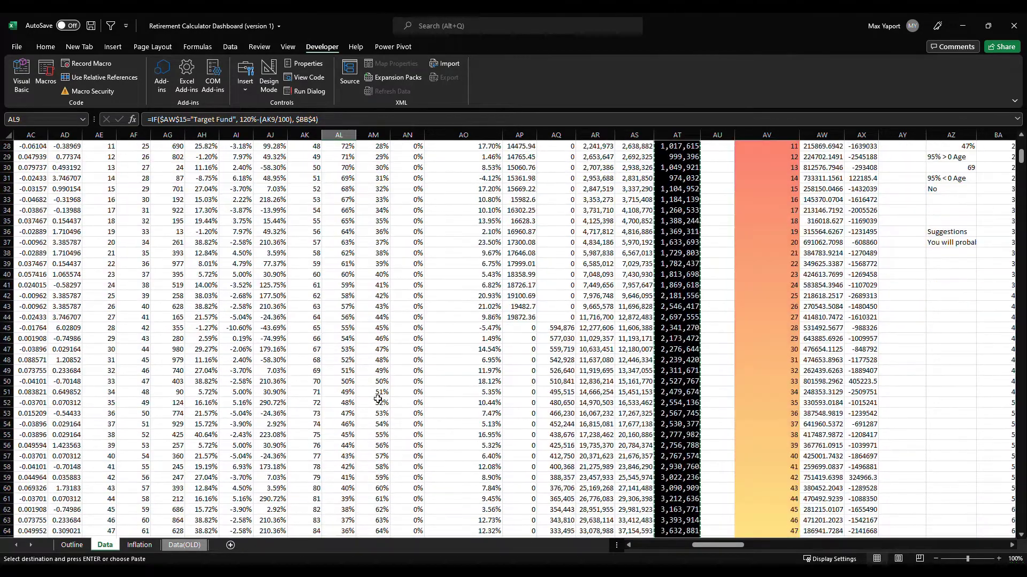
scroll(337, 445, "up", 9)
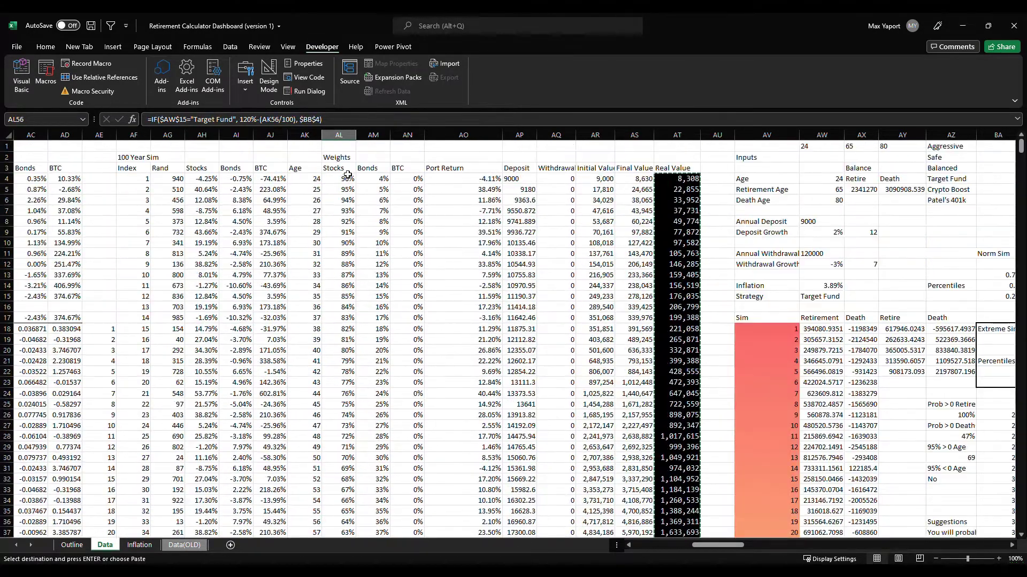
left_click_drag(345, 170, 409, 529)
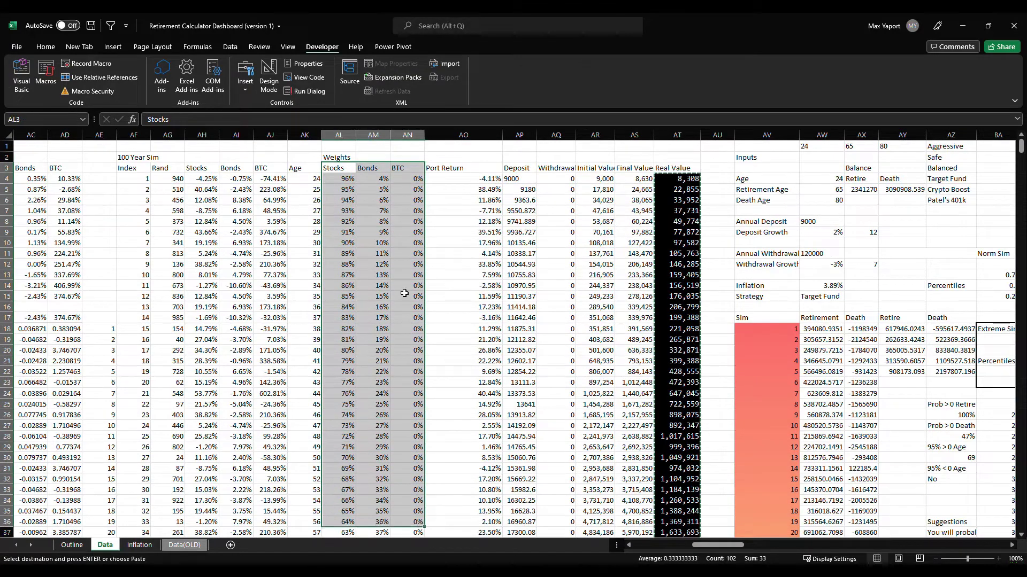
left_click(406, 286)
Return to the Outline sheet, set the investment strategy to the 401k option and run the simulation
left_click(71, 545)
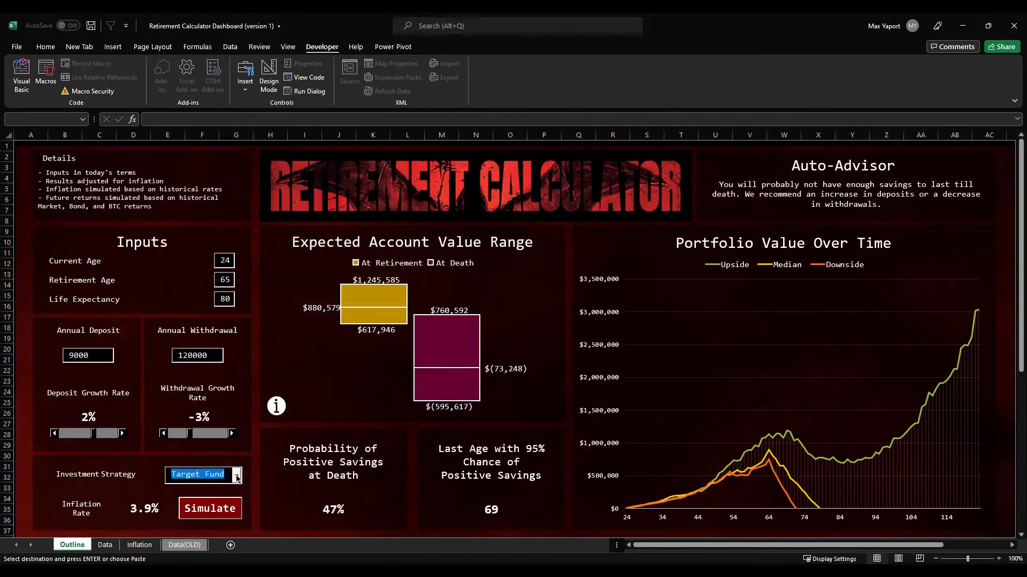
key("Down")
key("Down")
left_click(224, 511)
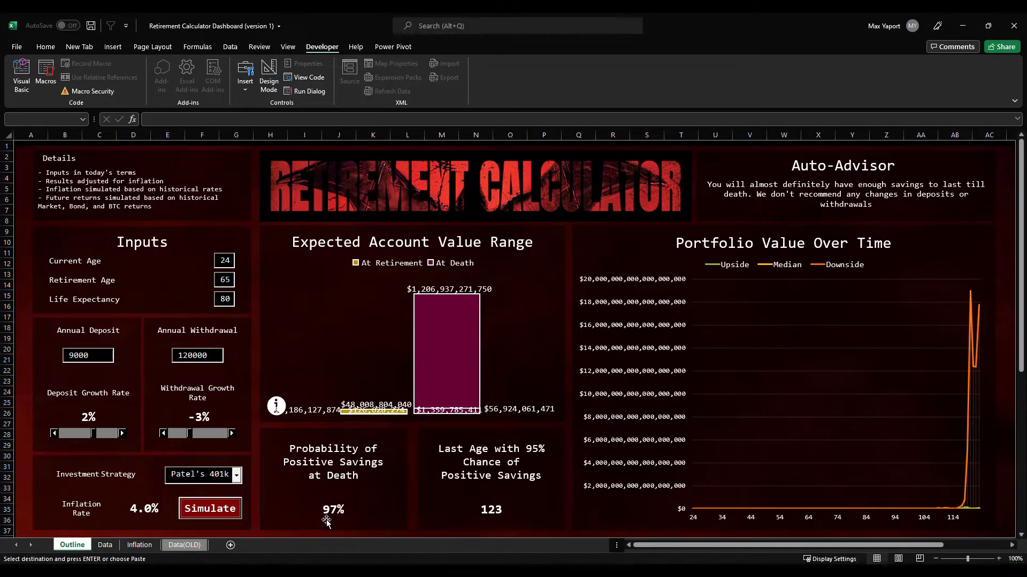
Recalculate the Randpicker and Year Sim tables on the Data sheet to draw new random values
left_click(109, 547)
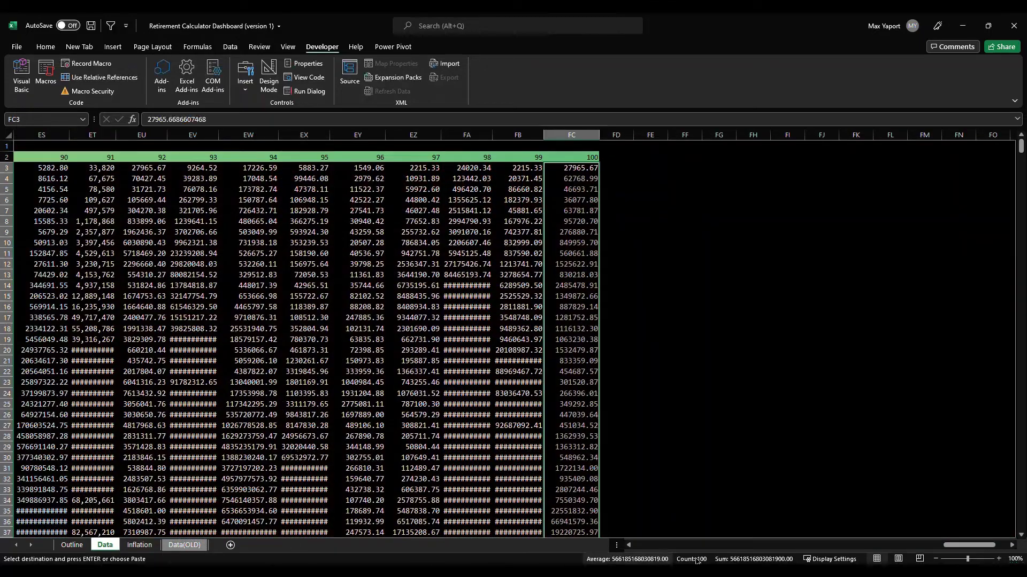
left_click_drag(961, 545, 650, 556)
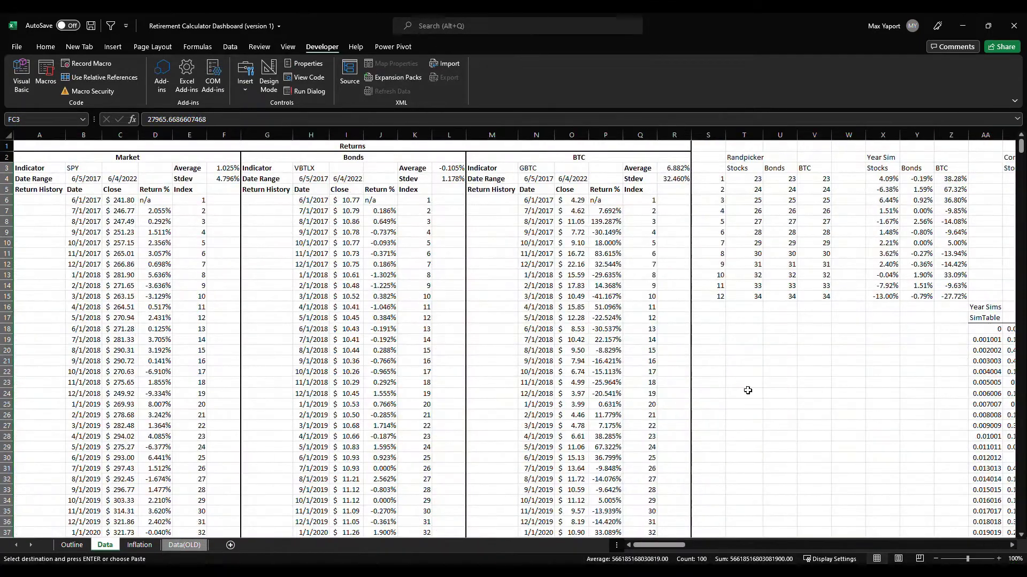
scroll(422, 236, "right", 5)
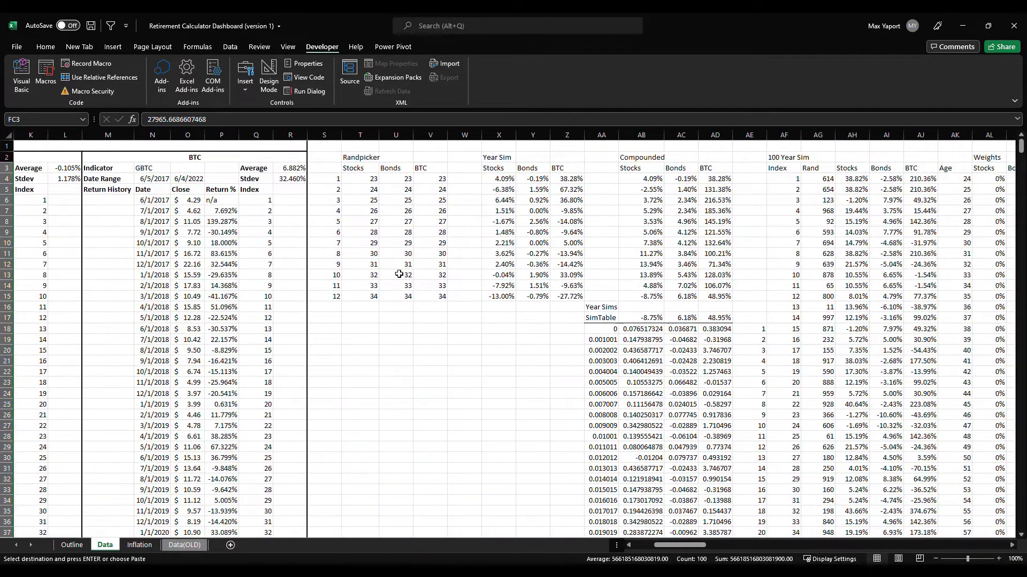
left_click(411, 329)
key("Return")
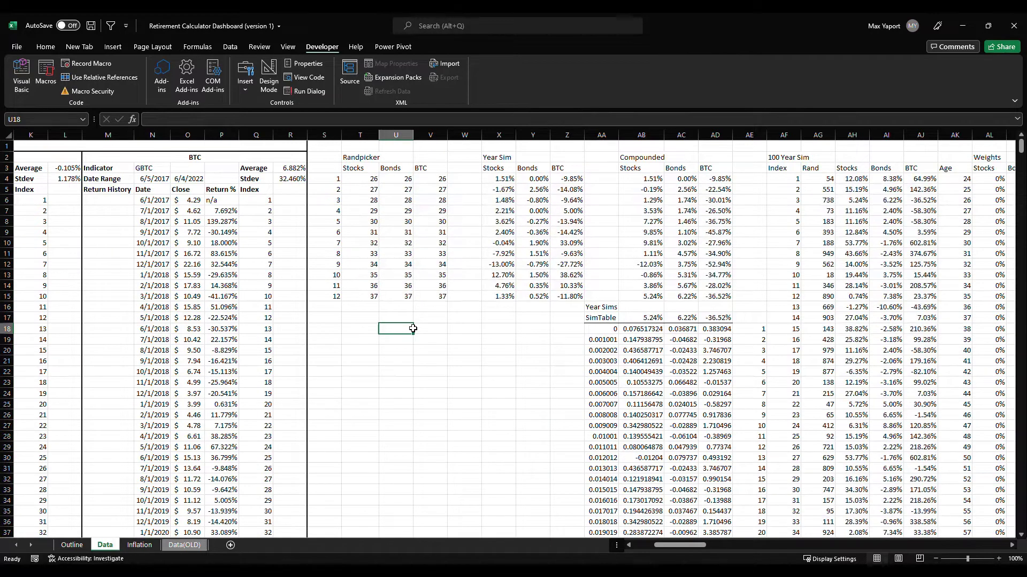
key("F9")
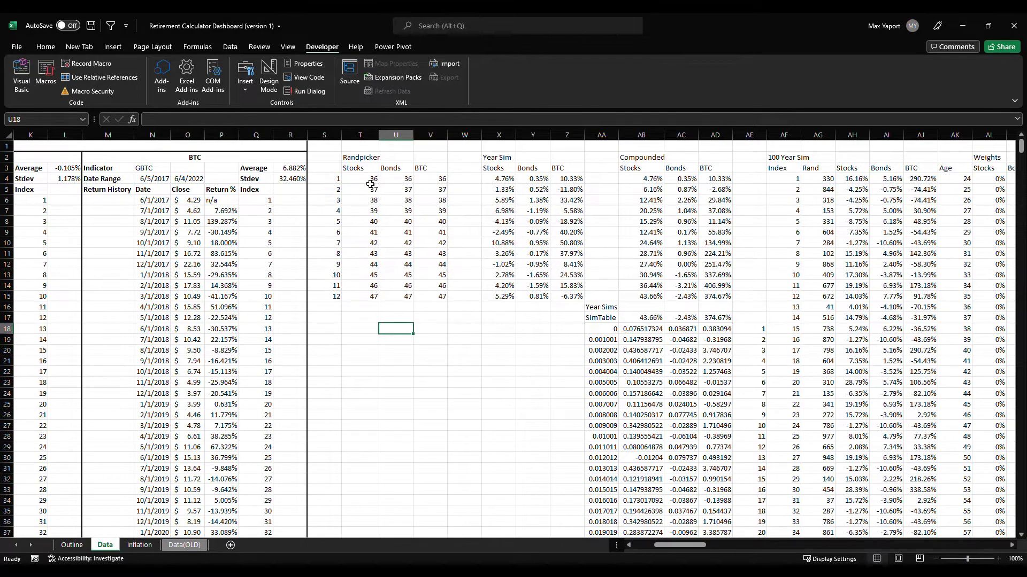
Inspect the Randpicker index columns, the compounded 12-month returns and the SimTable's linked Stocks formula
left_click_drag(370, 179, 367, 300)
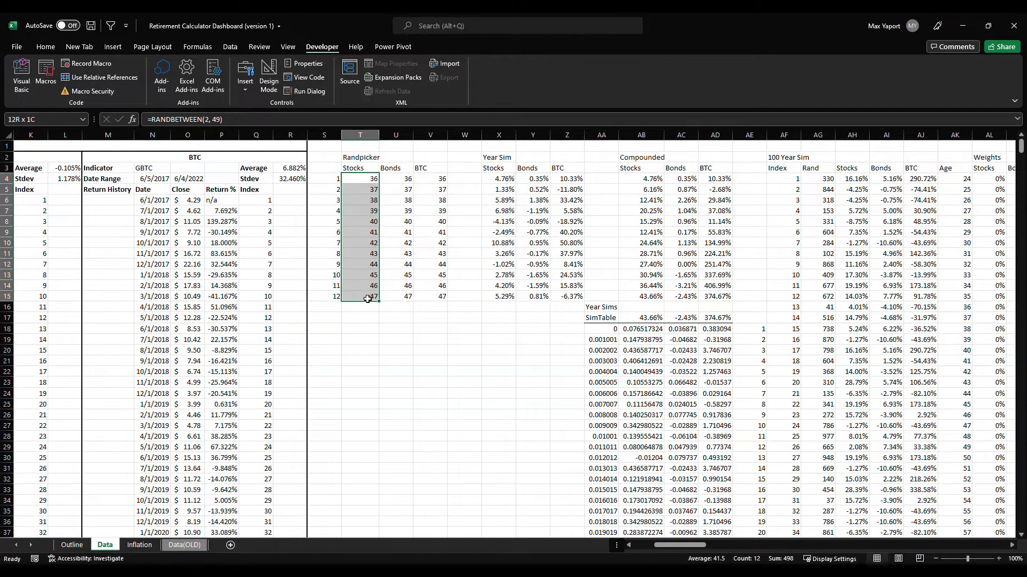
left_click(411, 211)
left_click(430, 328)
left_click_drag(706, 540, 713, 541)
left_click_drag(387, 182, 385, 302)
left_click_drag(531, 180, 541, 299)
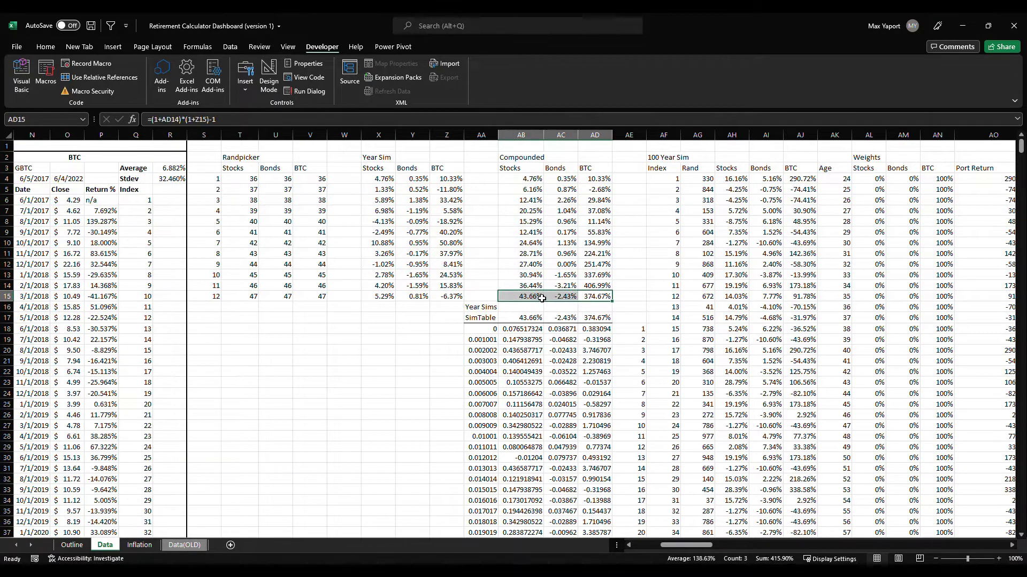
left_click(634, 276)
left_click(536, 320)
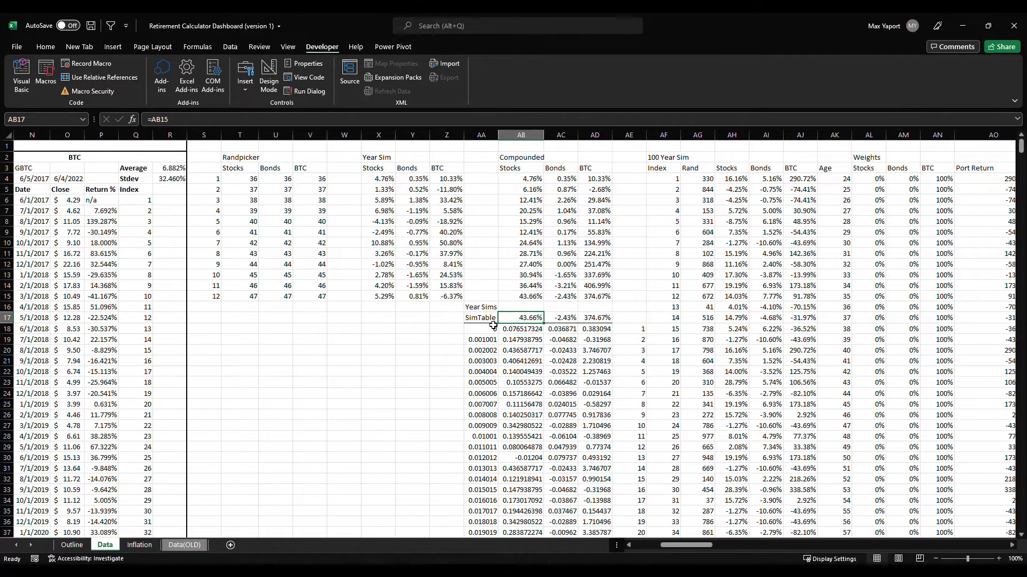
Recalculate the 100 Year Sim table and inspect its random year picker and the Stocks return lookup formula
left_click_drag(691, 545, 698, 548)
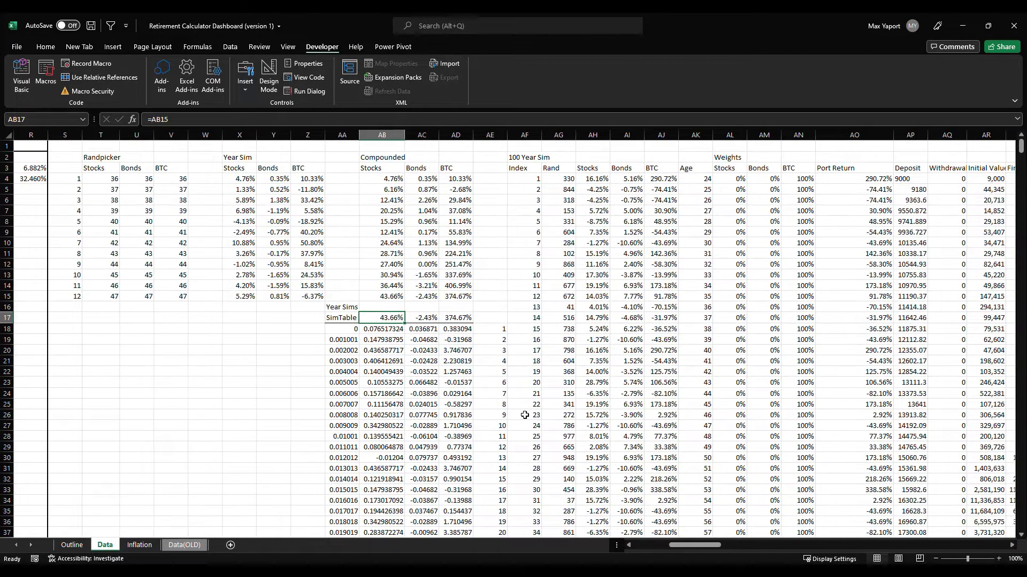
left_click(495, 330)
left_click(564, 182)
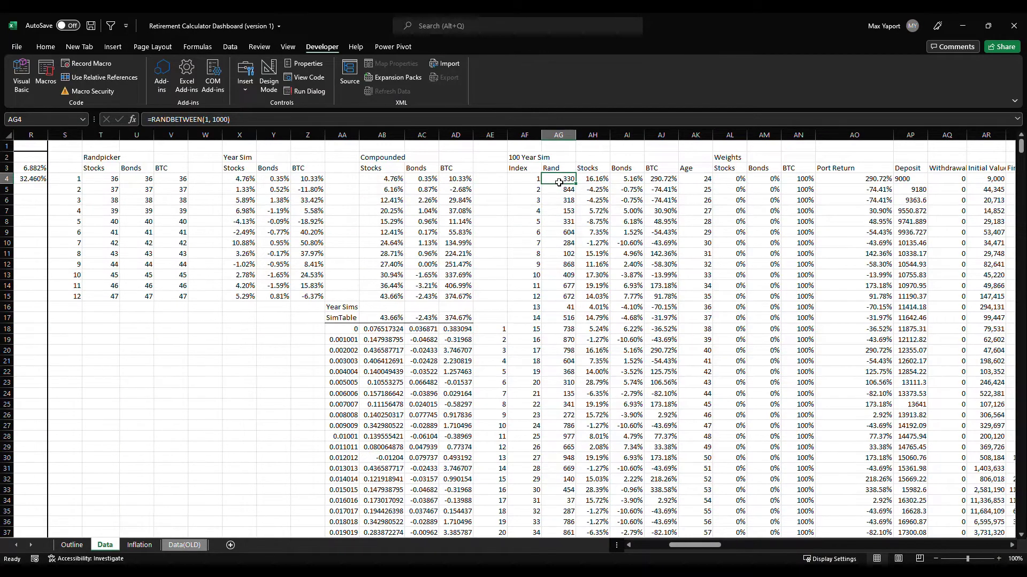
key("F9")
left_click(594, 180)
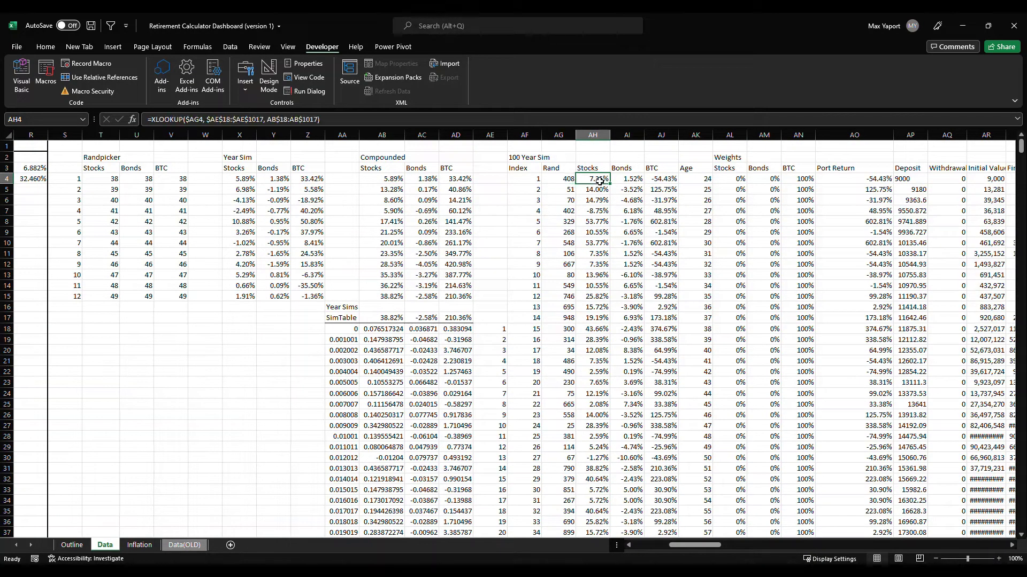
left_click(530, 160)
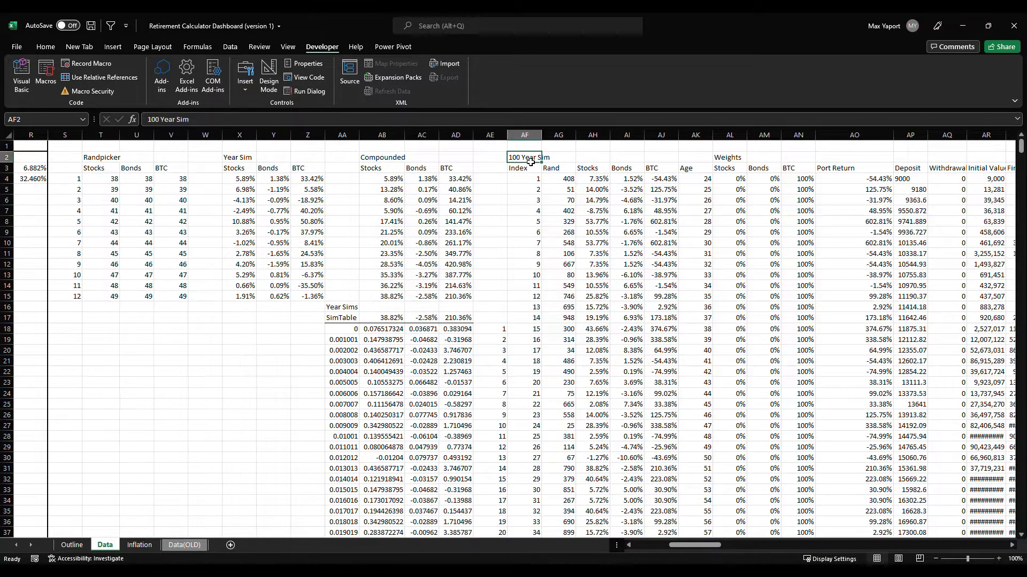
left_click(675, 158)
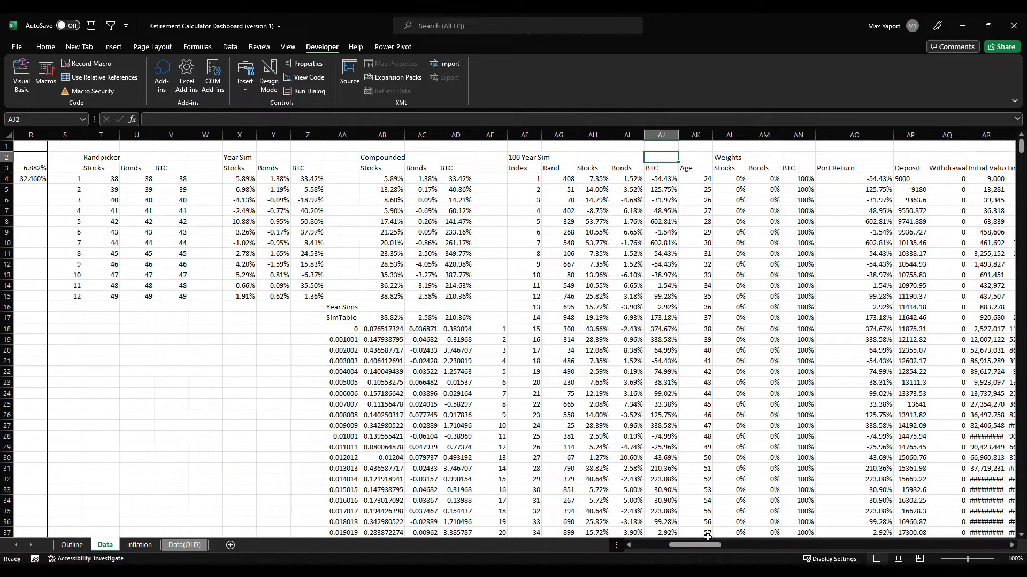
Inspect the 100 Year Sim's Age column, the Stocks, Bonds and BTC weights, and the Port Return formula
left_click_drag(709, 550, 723, 550)
left_click(456, 181)
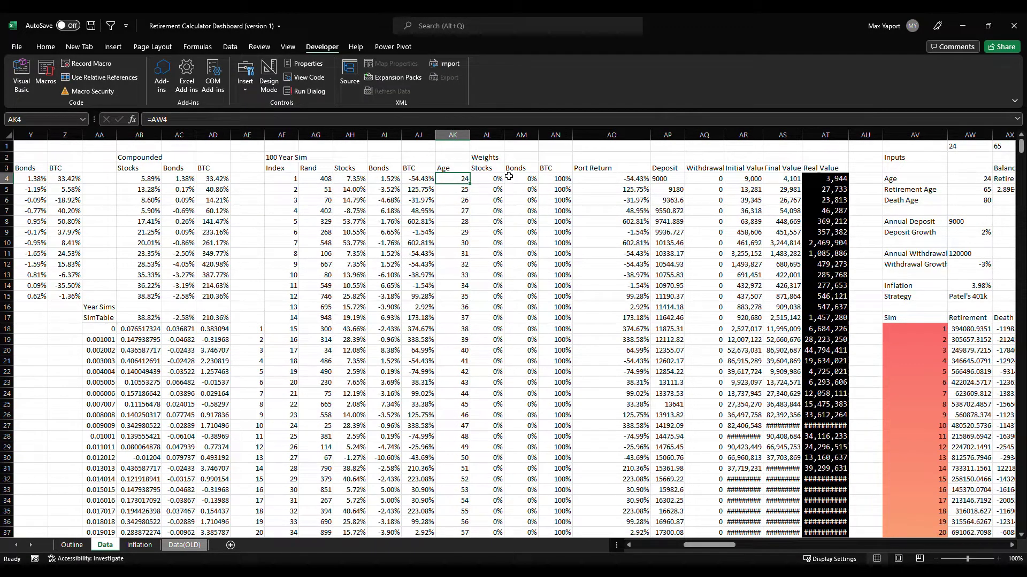
left_click_drag(495, 168, 550, 170)
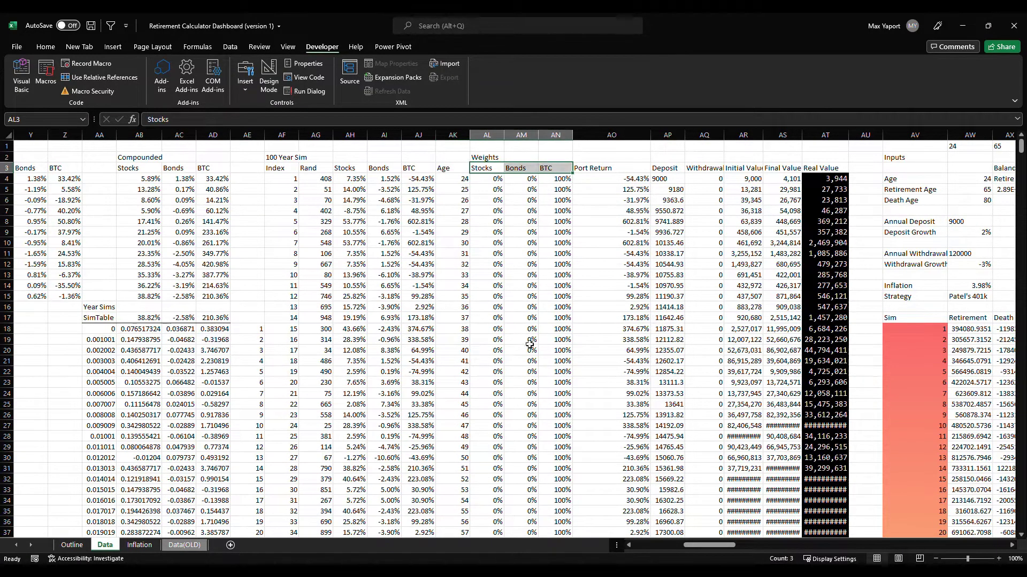
scroll(702, 552, "right", 6)
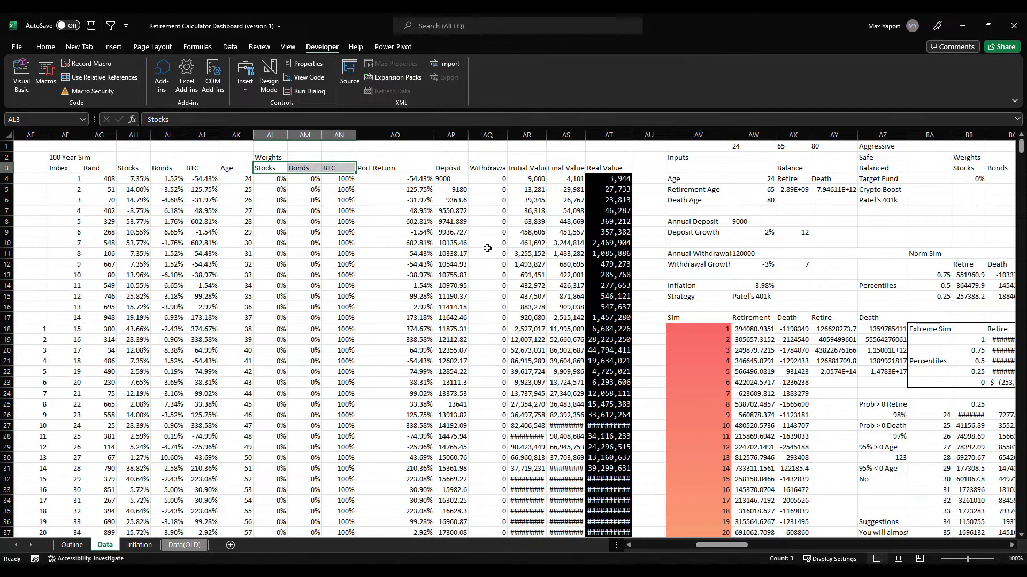
left_click(412, 168)
left_click(420, 181)
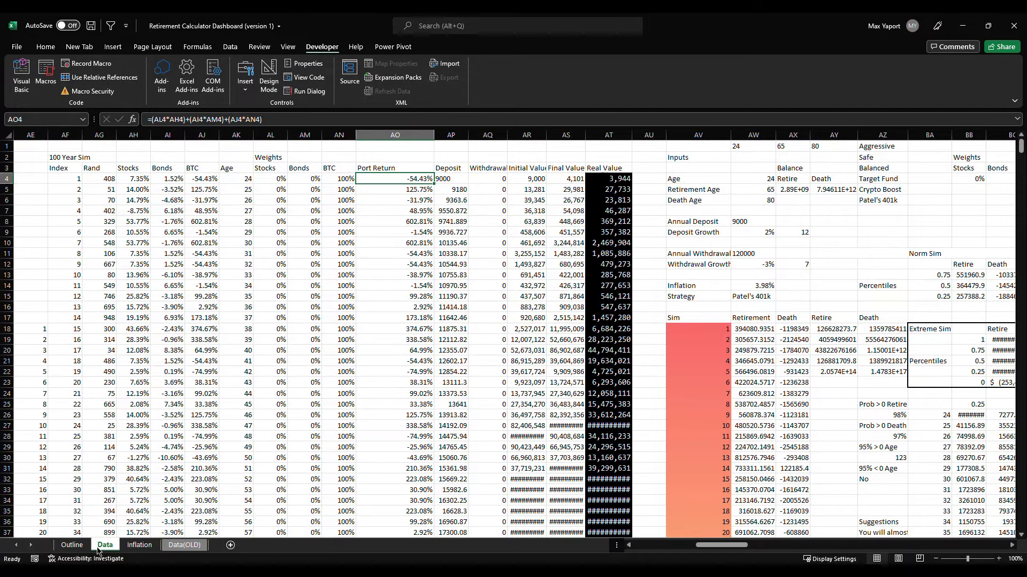
Change the investment strategy to Crypto Boost on the Outline sheet and return to the Data sheet
left_click(72, 544)
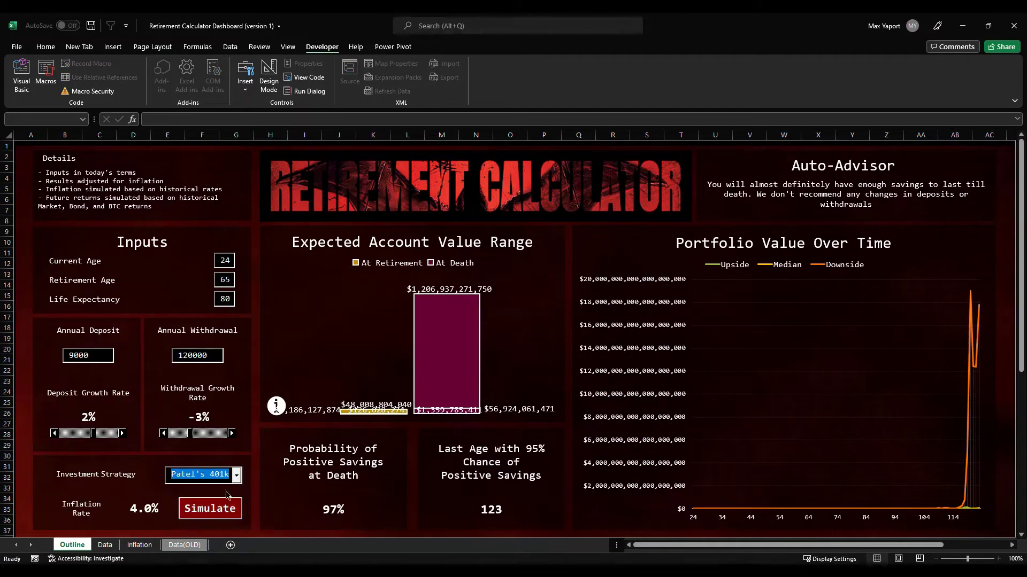
key("Up")
left_click(105, 545)
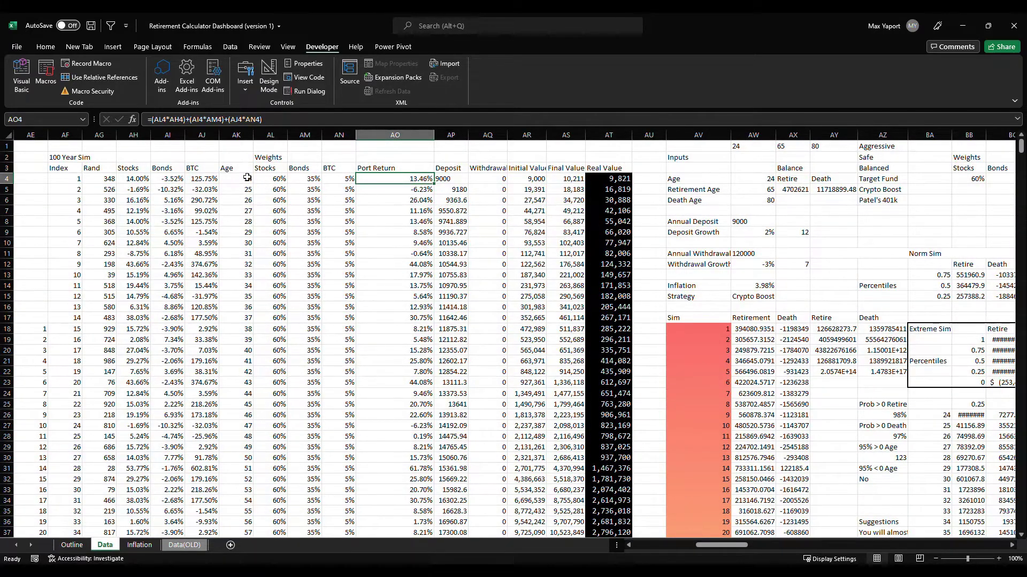
Examine the Deposit, Withdrawal, Initial Value, Final Value and Real Value columns of the 100 Year Sim
left_click_drag(722, 549, 732, 550)
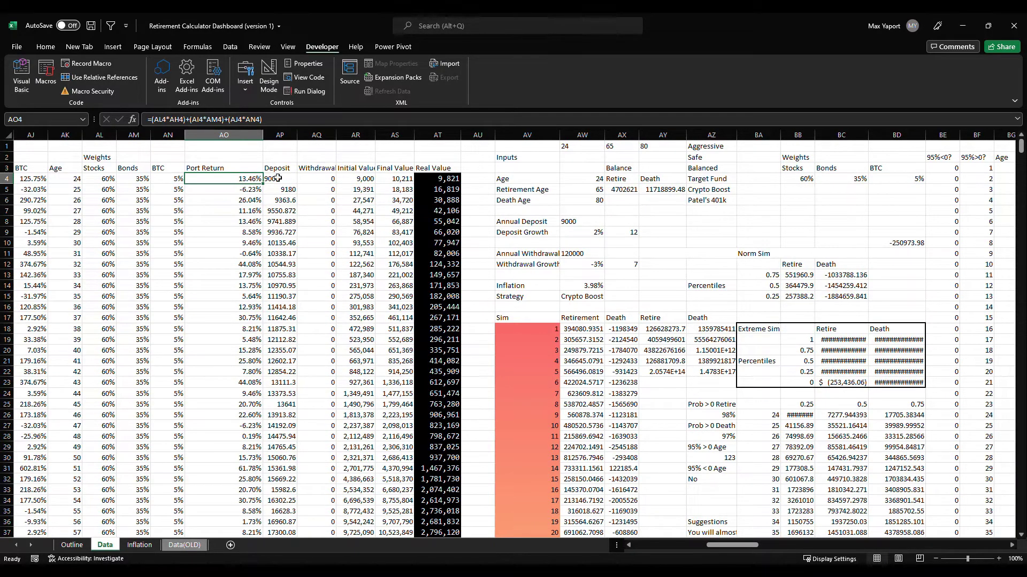
left_click(292, 169)
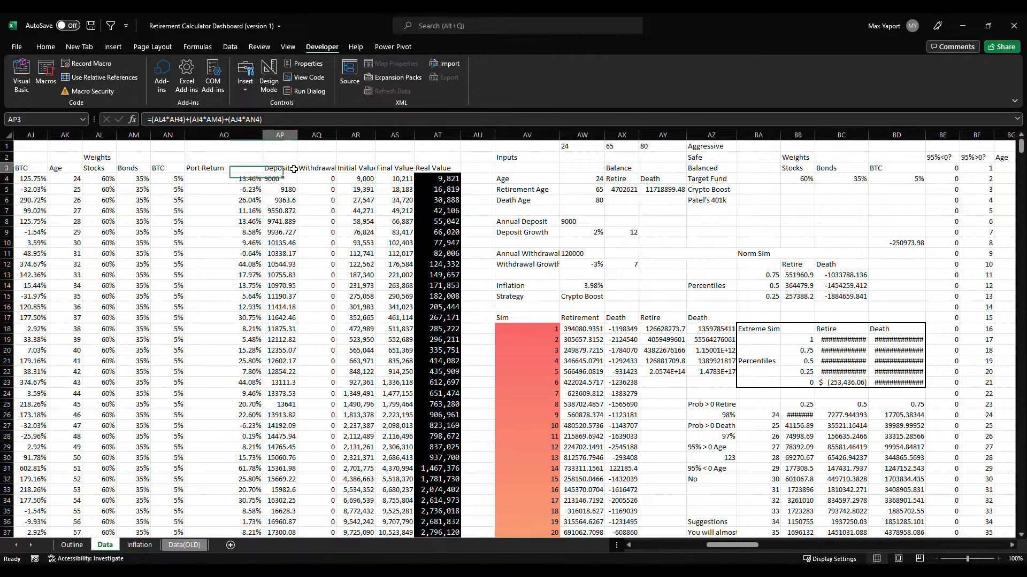
left_click(323, 169)
left_click(356, 169)
left_click(405, 167)
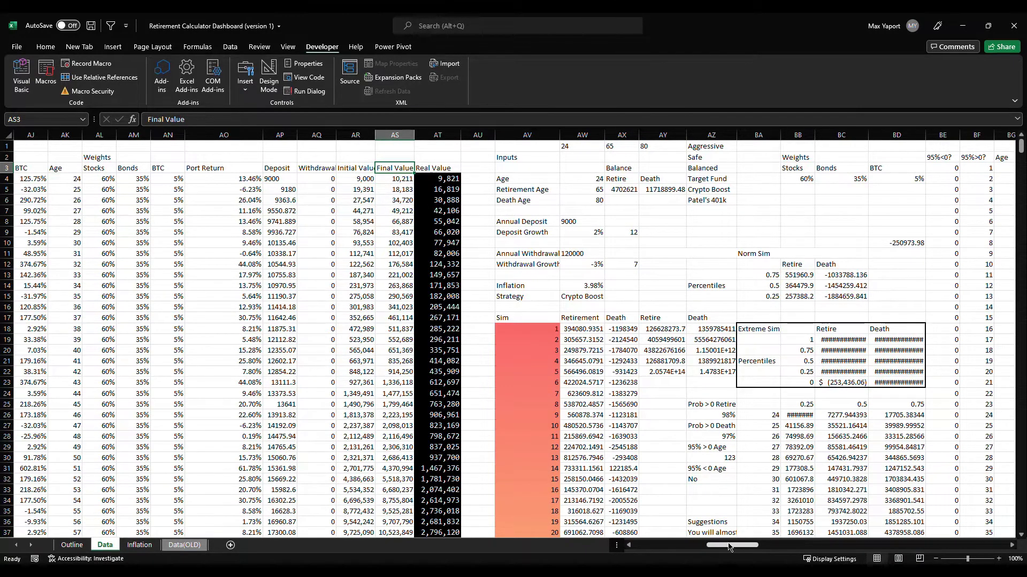
left_click_drag(728, 545, 738, 548)
key("Right")
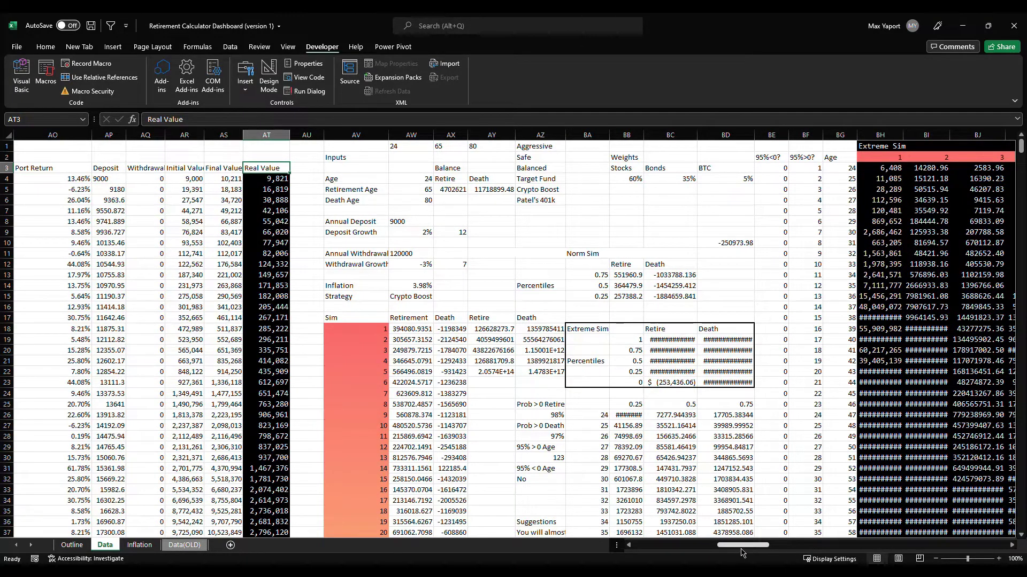
Review the Inputs block from Age to Strategy and inspect the first Real Value formula
left_click_drag(740, 545, 745, 546)
left_click_drag(249, 161, 317, 297)
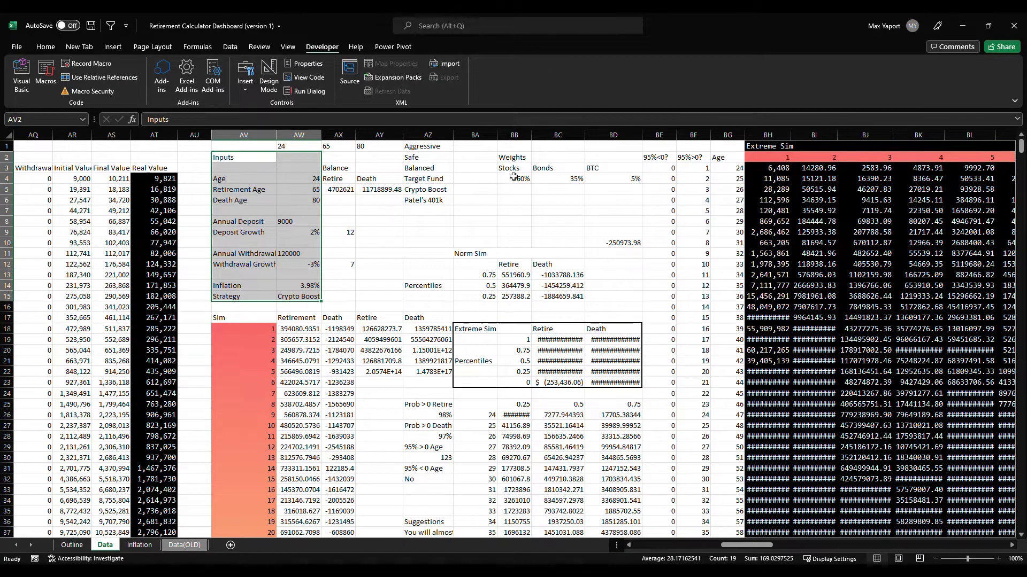
left_click(521, 221)
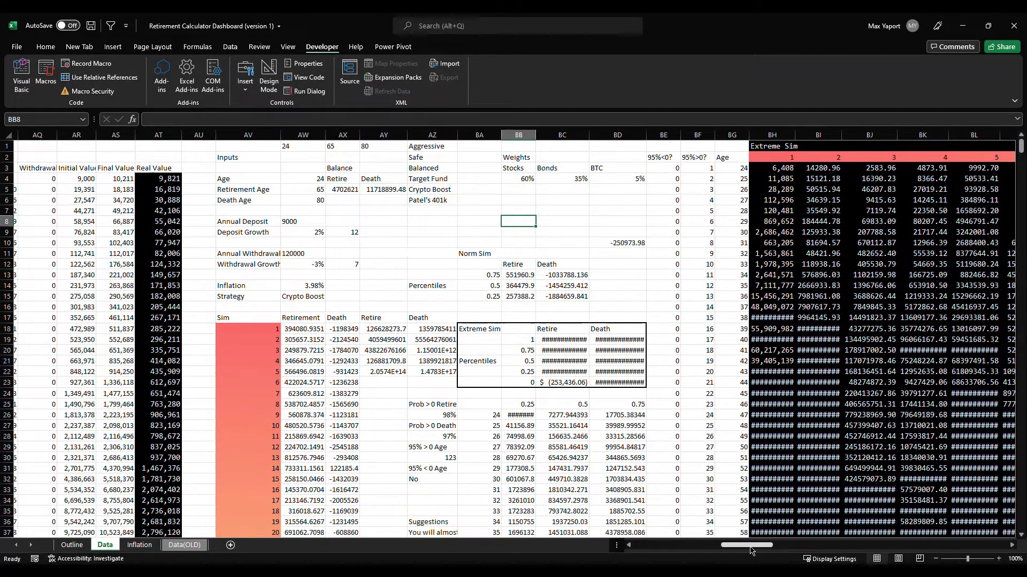
left_click(174, 179)
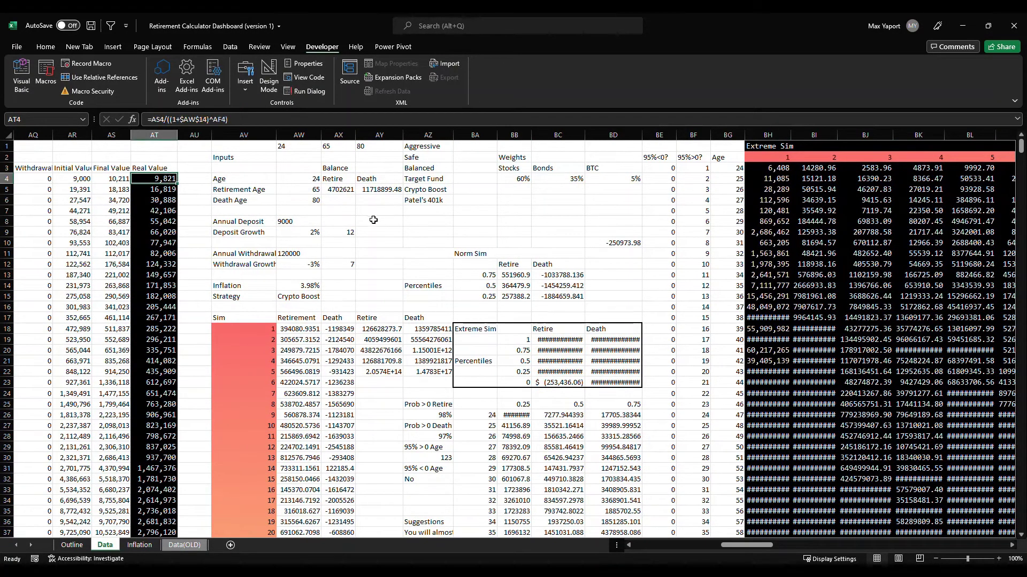
Examine the Extreme Sim table, starting at its first value, and compare it with the percentile summary
scroll(165, 347, "down", 1)
scroll(166, 348, "up", 1)
left_click(770, 169)
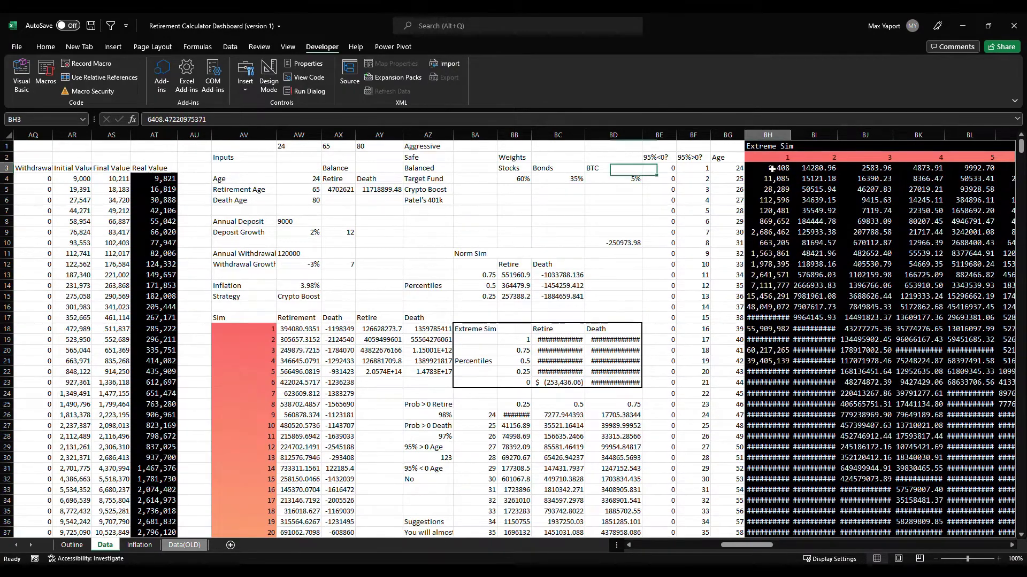
left_click(45, 75)
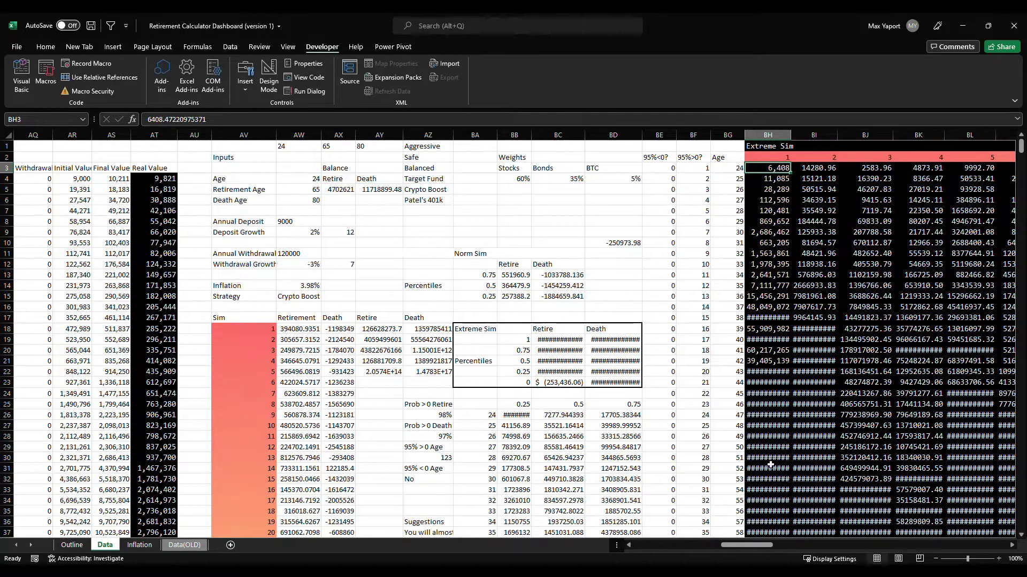
scroll(589, 278, "right", 3)
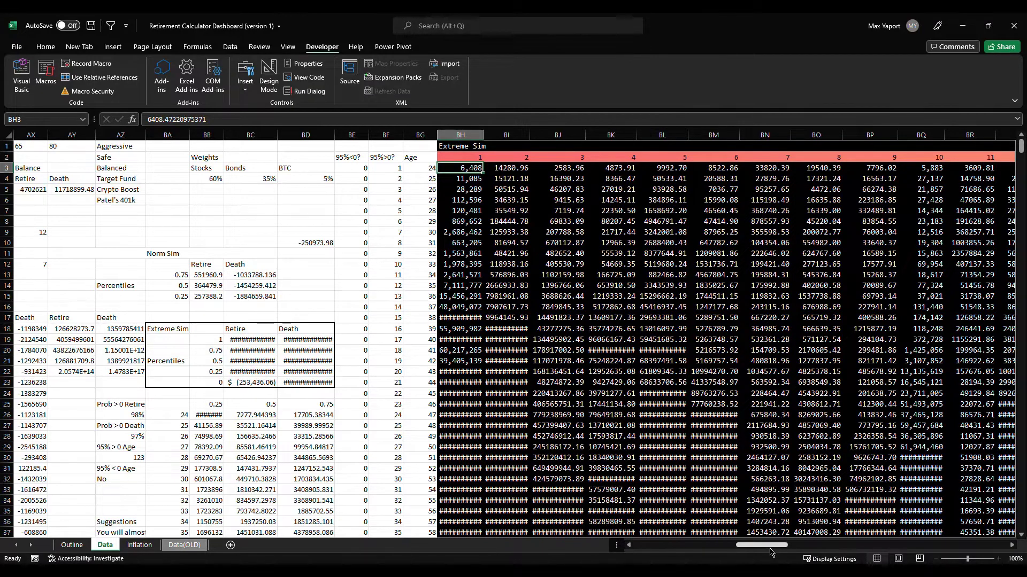
scroll(751, 530, "left", 1)
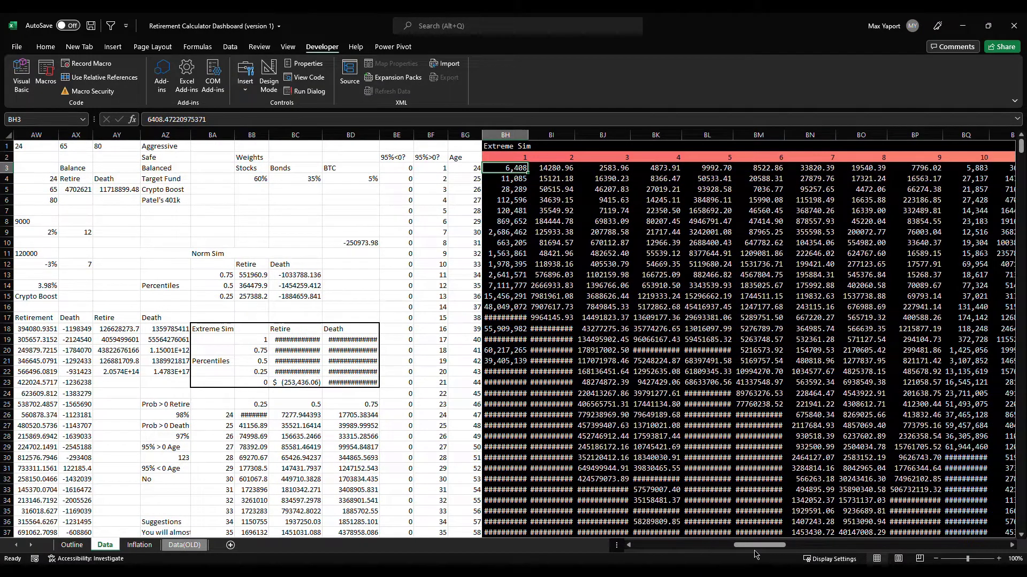
left_click_drag(749, 549, 743, 550)
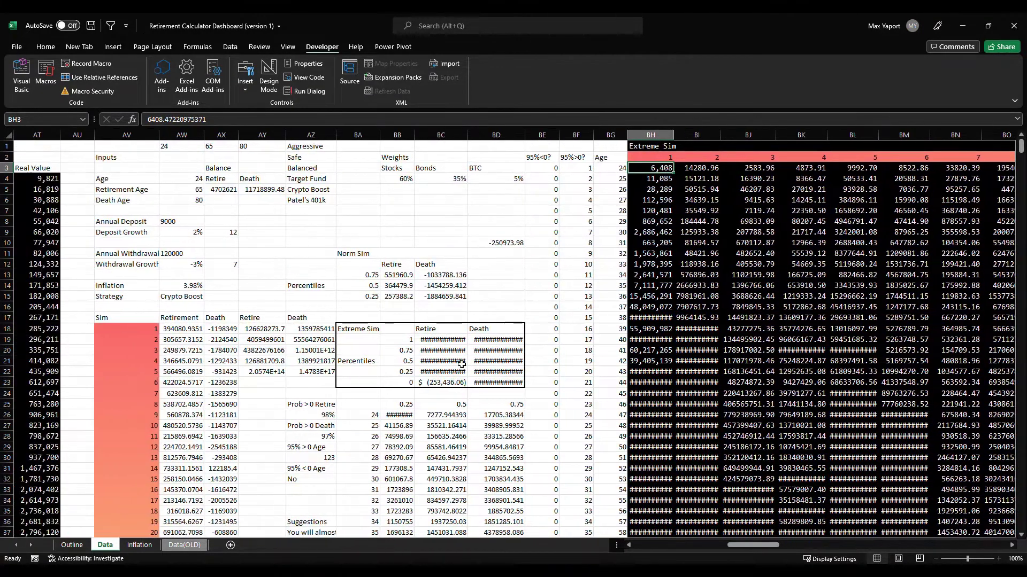
Widen columns BC and BD to fit the Retire and Death values in the Extreme Sim percentile box
left_click(441, 350)
key("F9")
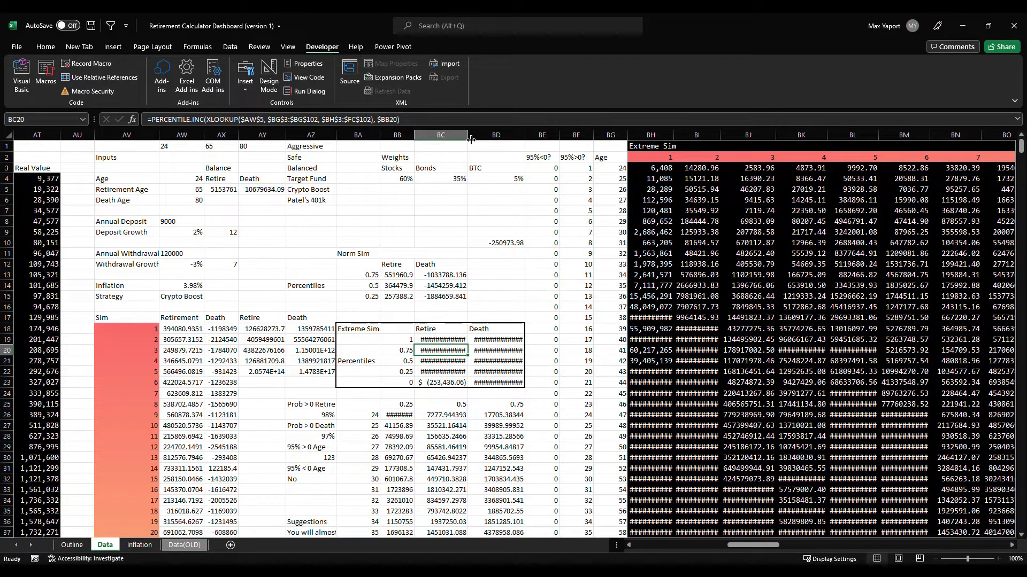
left_click_drag(473, 140, 571, 140)
Inspect the PERCENTILE.INC formulas for the Retire and Death values in the Extreme Sim box
left_click(430, 375)
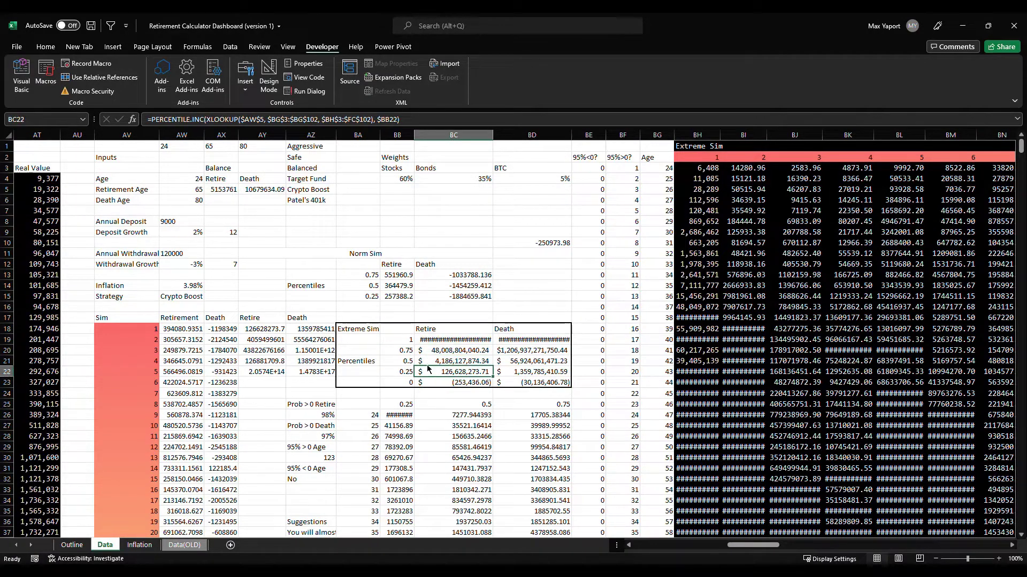
key("Up")
key("Right")
left_click(470, 376)
key("Up")
key("Up")
scroll(500, 294, "down", 2)
key("Down")
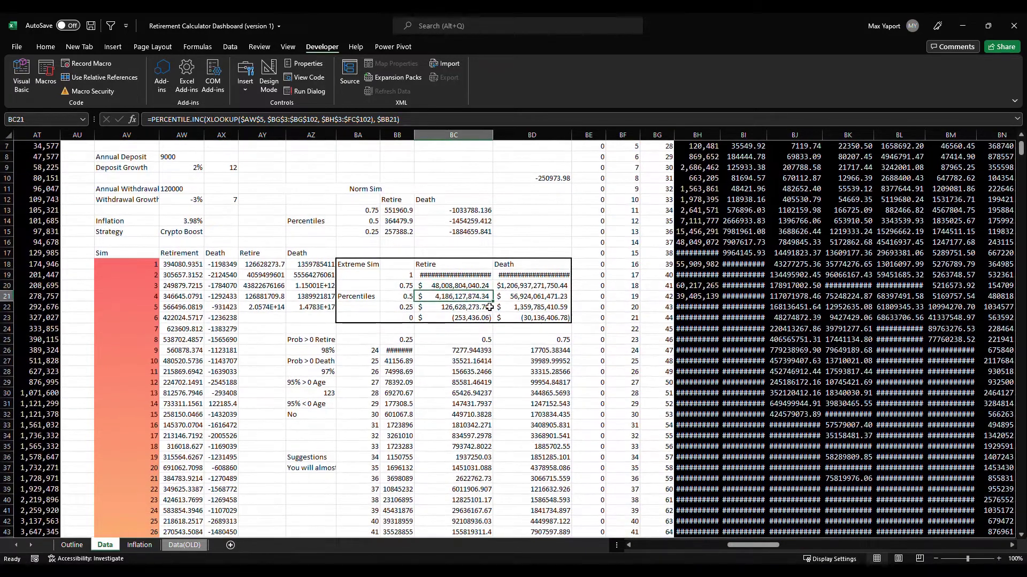
Inspect the XLOOKUP formulas for age 24 under the 0.5, 0.75 and 0.25 percentile columns
left_click(457, 349)
left_click_drag(329, 119, 703, 116)
key("ctrl+Return")
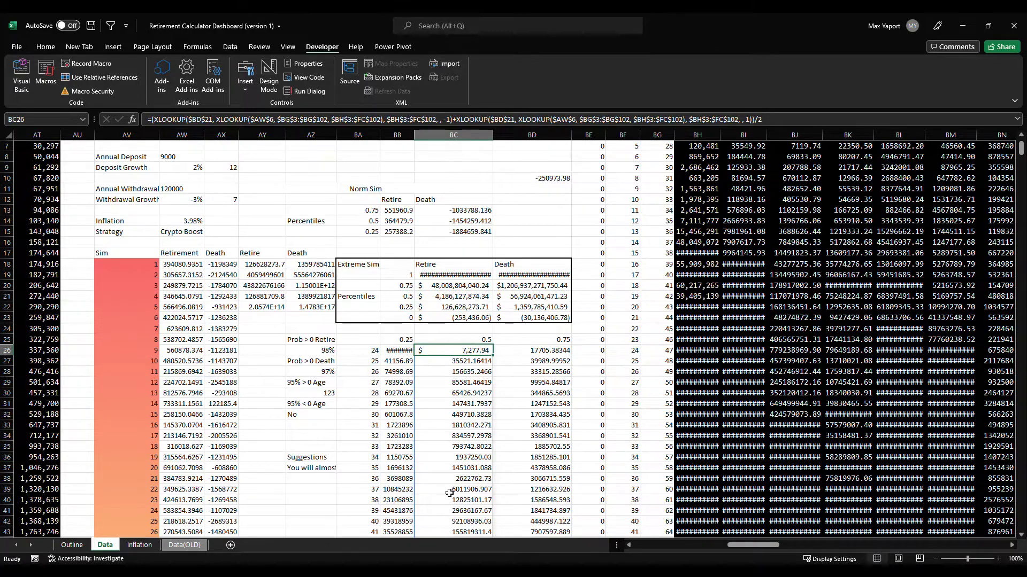
scroll(552, 465, "down", 4)
scroll(514, 448, "up", 5)
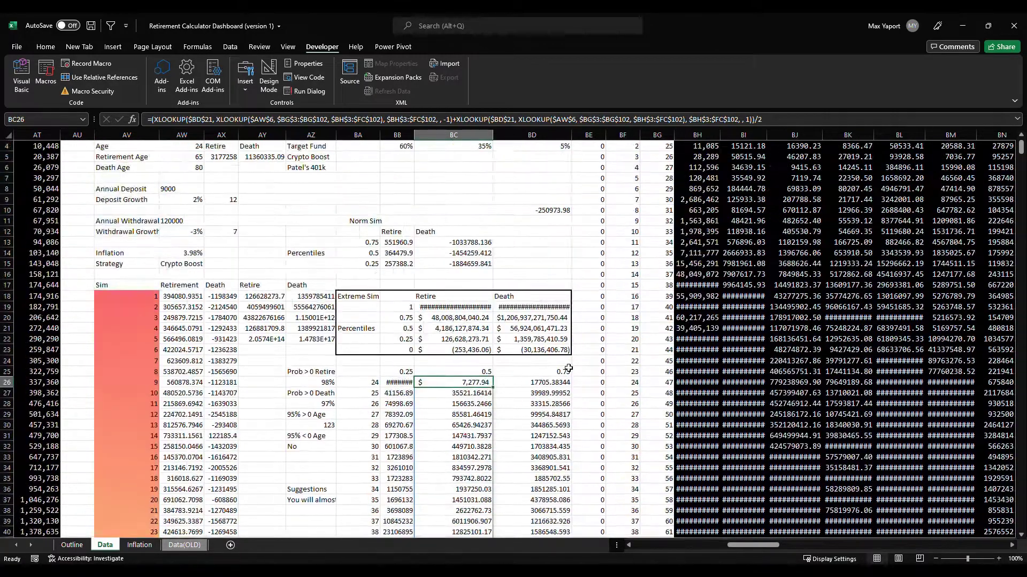
left_click(553, 384)
scroll(481, 406, "down", 2)
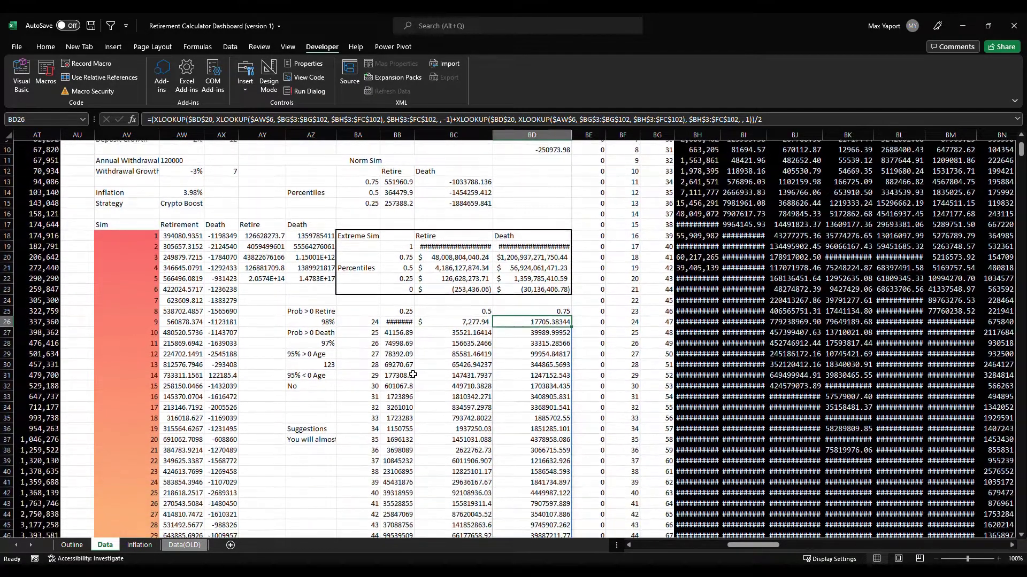
left_click(409, 320)
Check the Portfolio Value Over Time chart on the Outline sheet and return to the Data sheet's percentile-by-age table
left_click(80, 548)
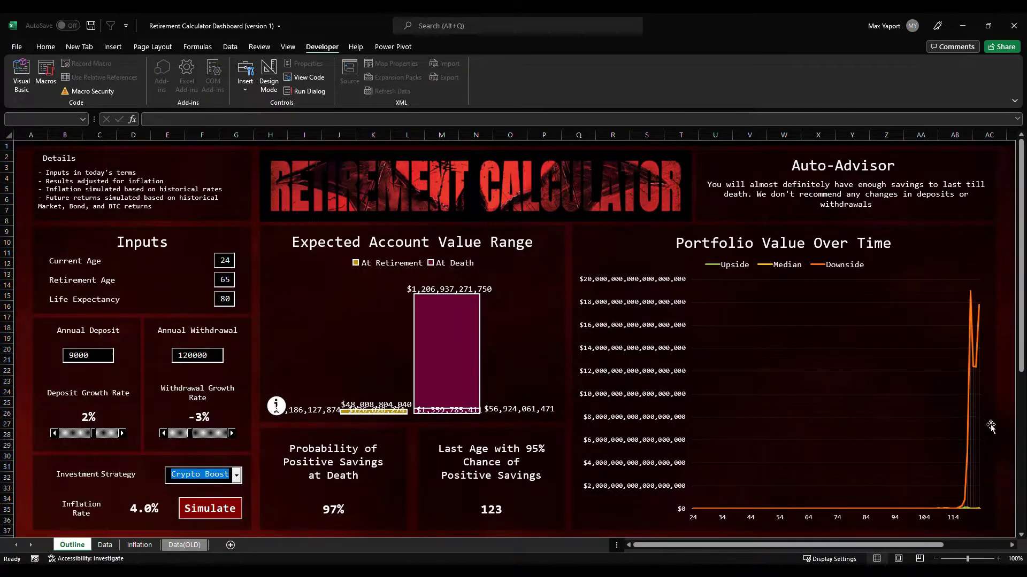
left_click(116, 550)
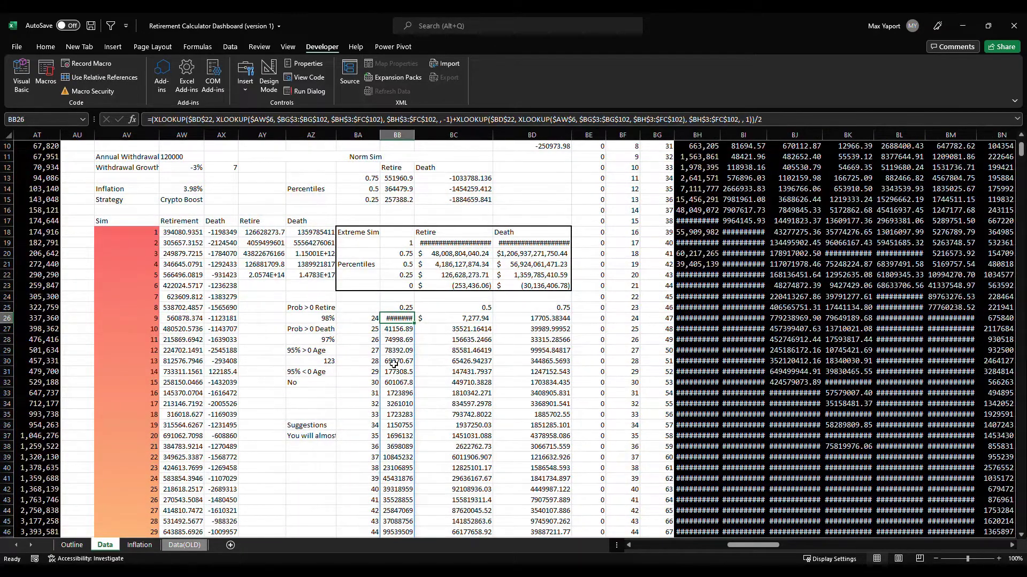
scroll(398, 320, "down", 1)
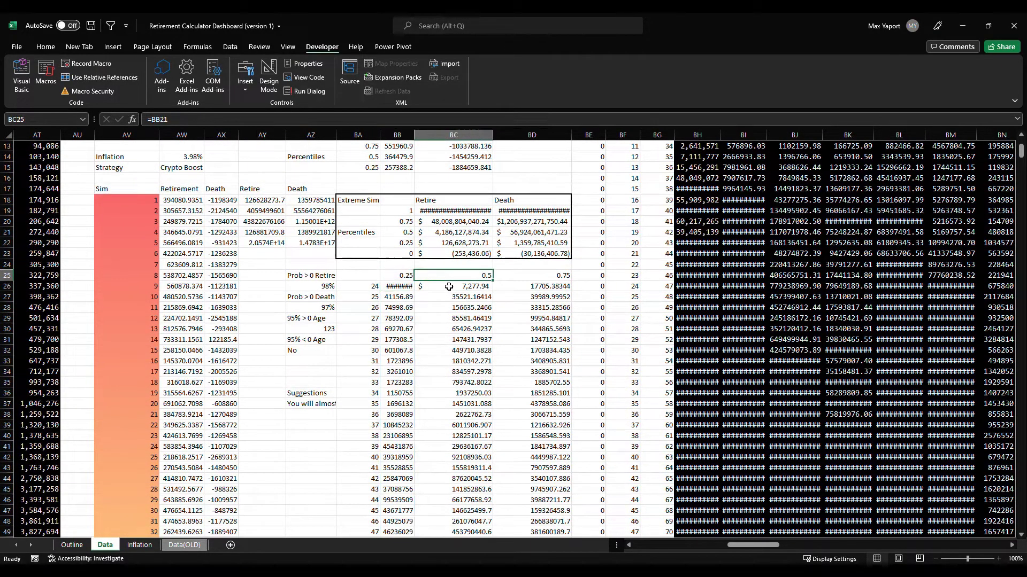
Inspect the formulas for Prob > 0 Retire, Prob > 0 Death and 95% > 0 Age
left_click(323, 287)
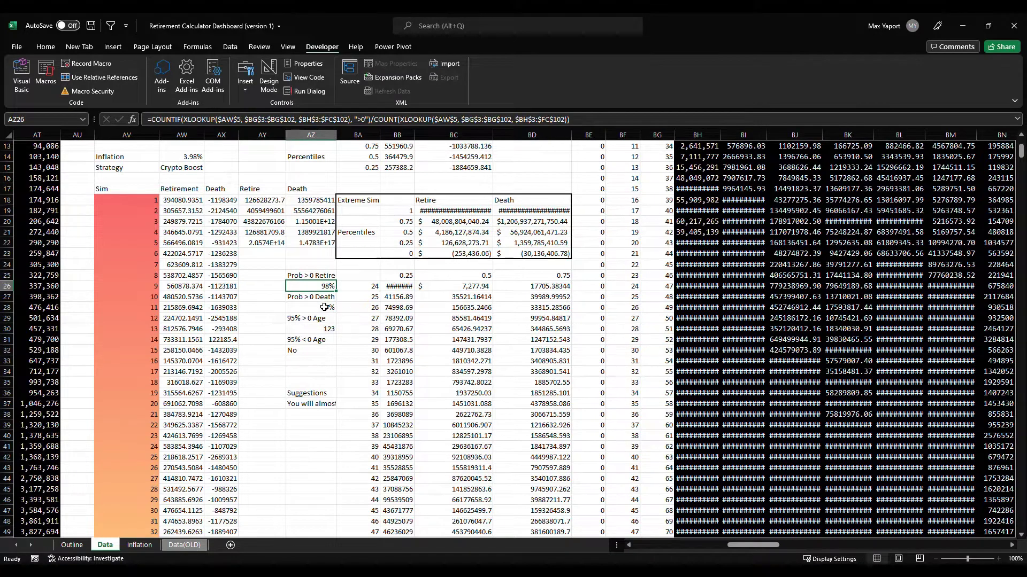
left_click(328, 308)
left_click(322, 330)
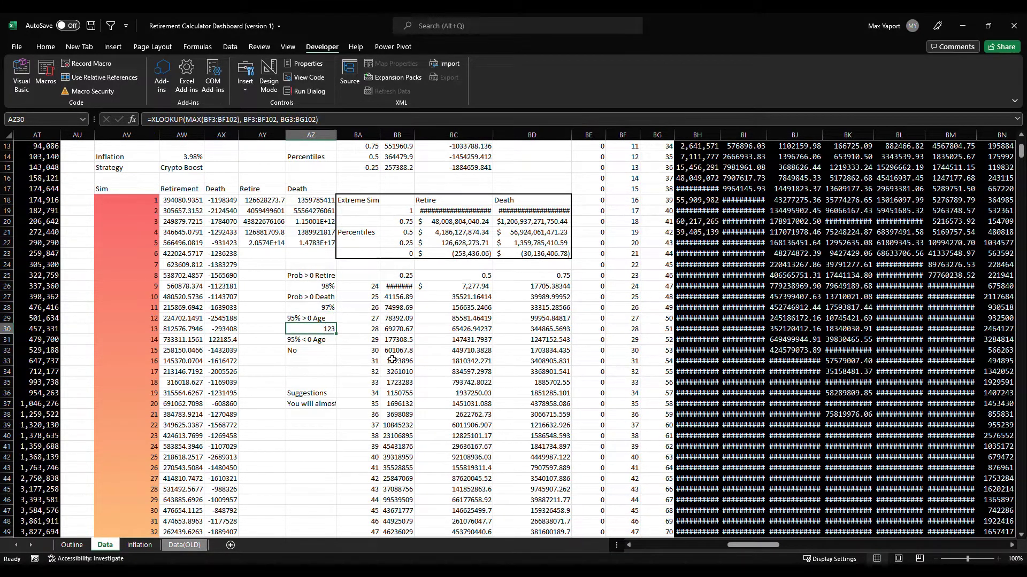
left_click(326, 289)
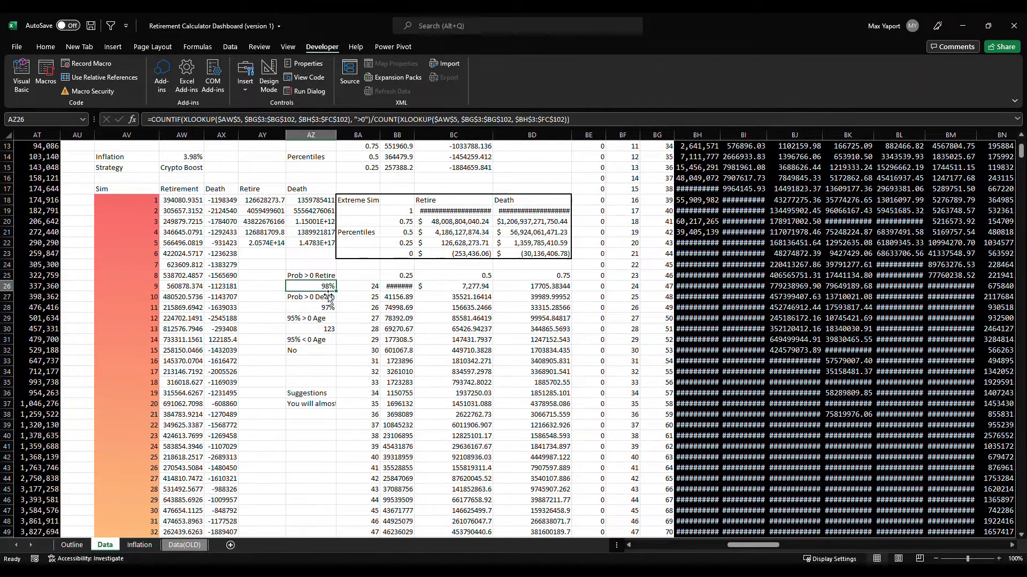
left_click(328, 331)
left_click(326, 288)
left_click(327, 330)
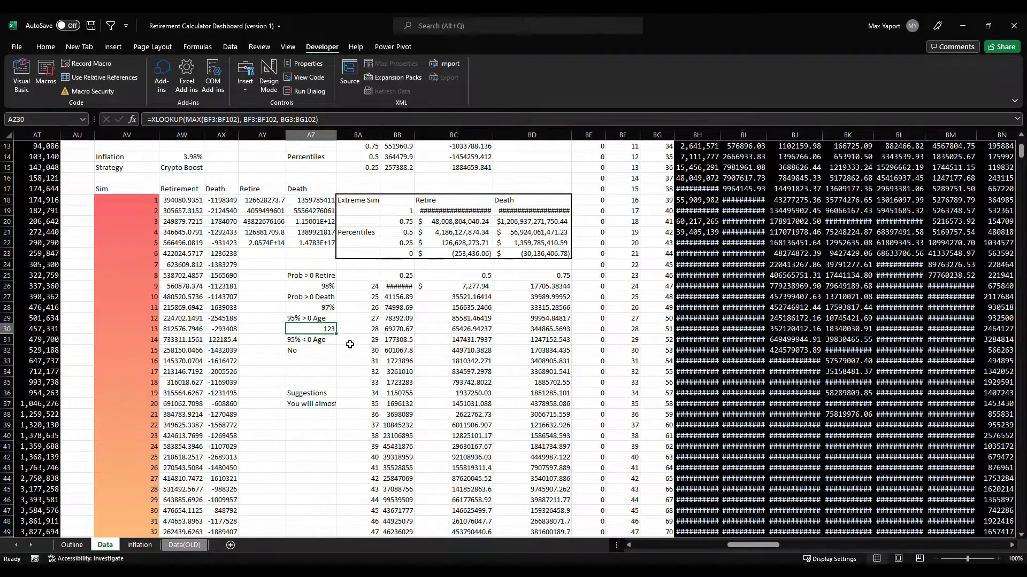
Inspect the IFS formula under Suggestions and return to the Outline sheet to view the Auto-Advisor text
scroll(392, 396, "up", 1)
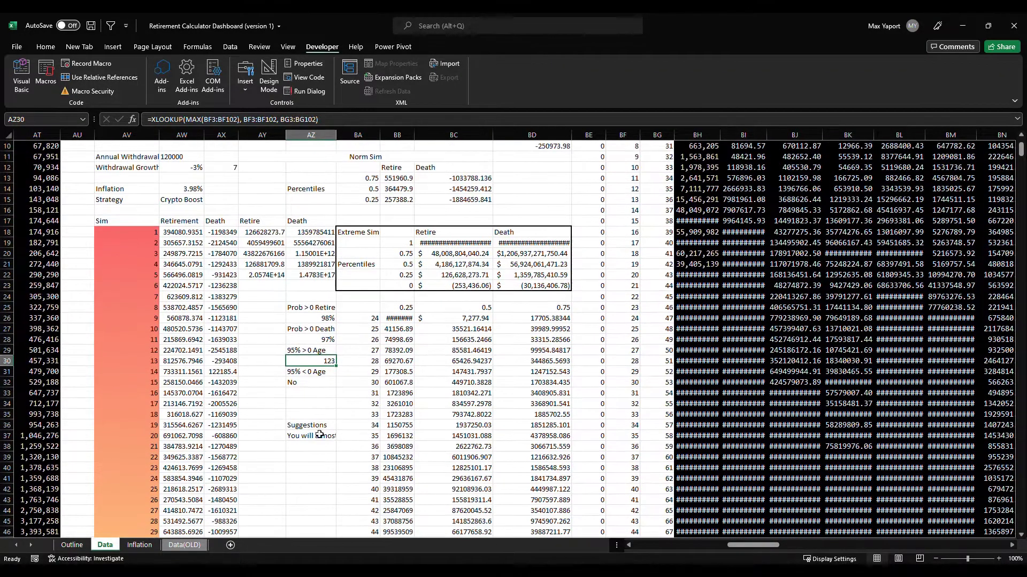
left_click(310, 436)
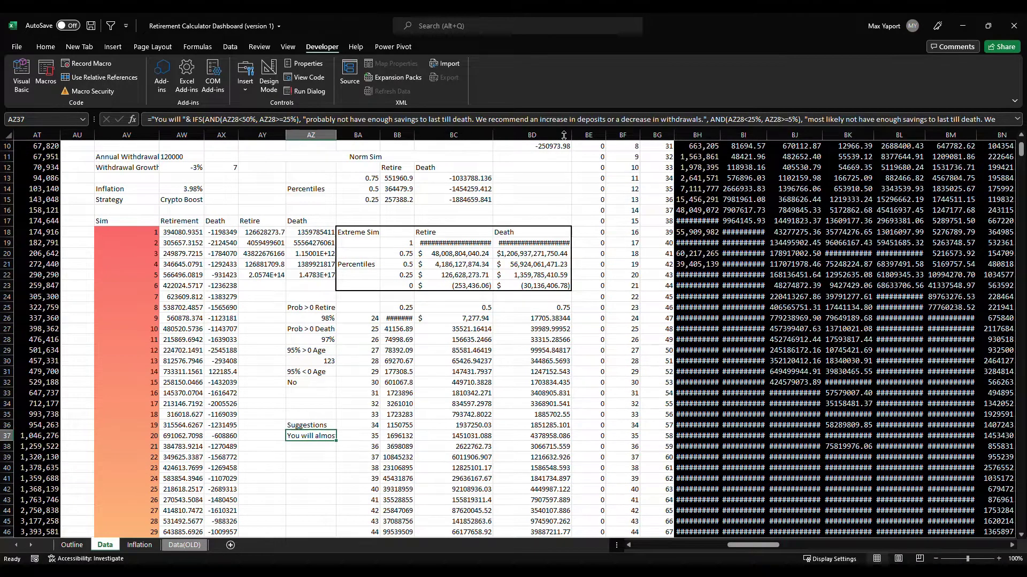
mouse_move(563, 136)
left_mouse_down()
mouse_move(561, 237)
mouse_move(577, 141)
left_mouse_up()
left_click(71, 545)
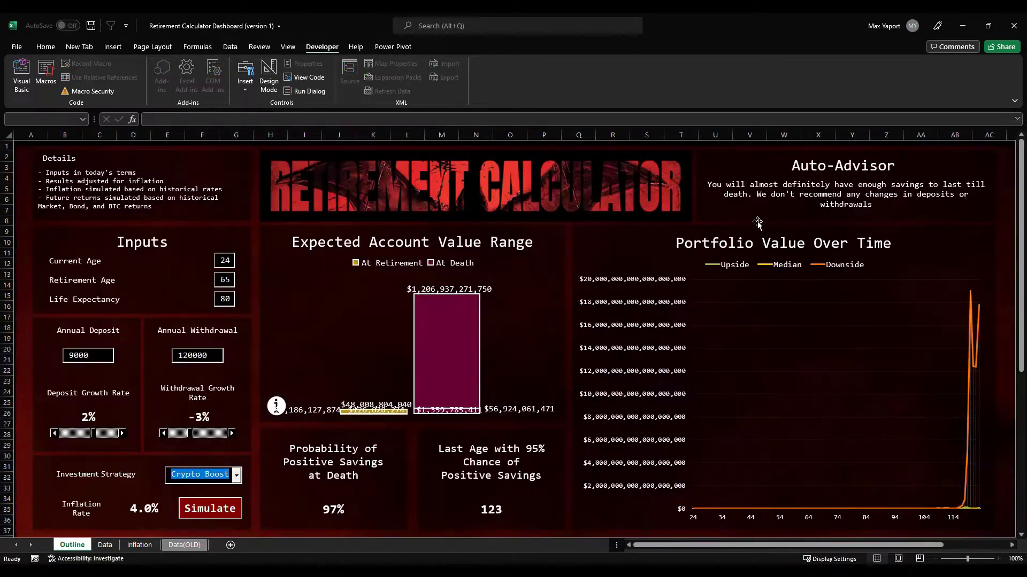